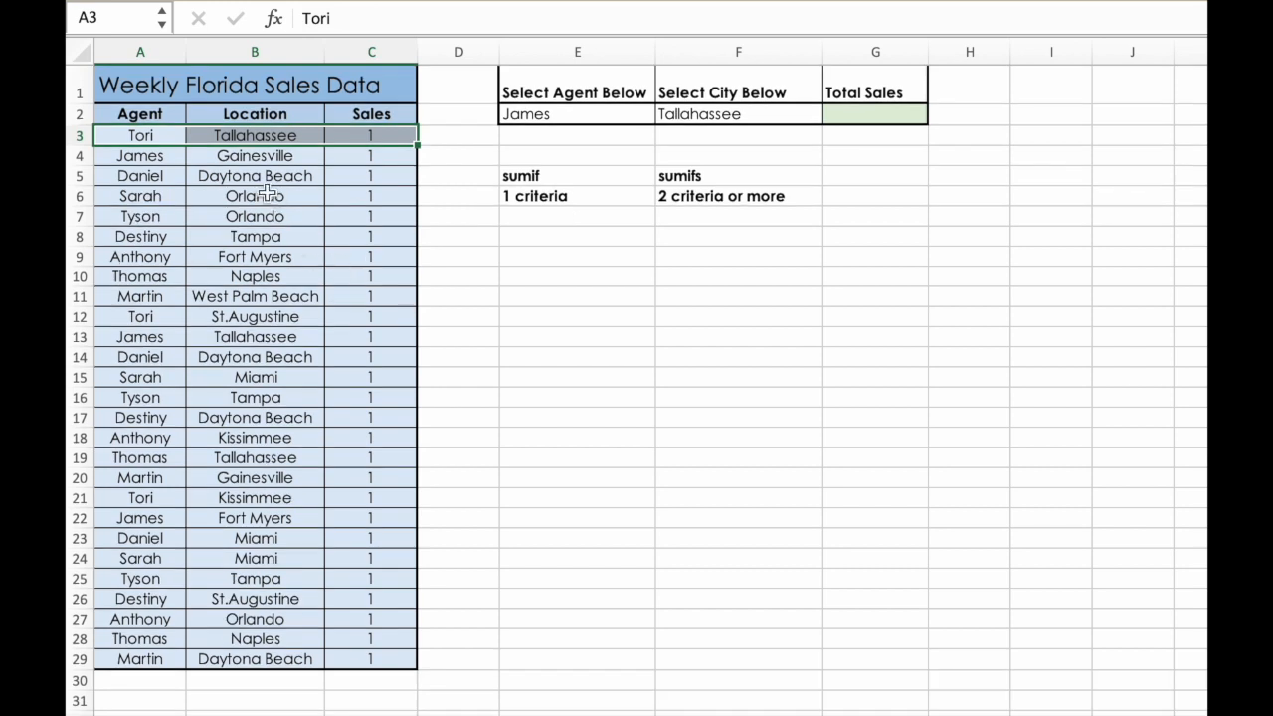
- Review the first agent and location entries in the sales data, the agent and city selections in E2:F2, and the Total Sales cell
click(110, 136)
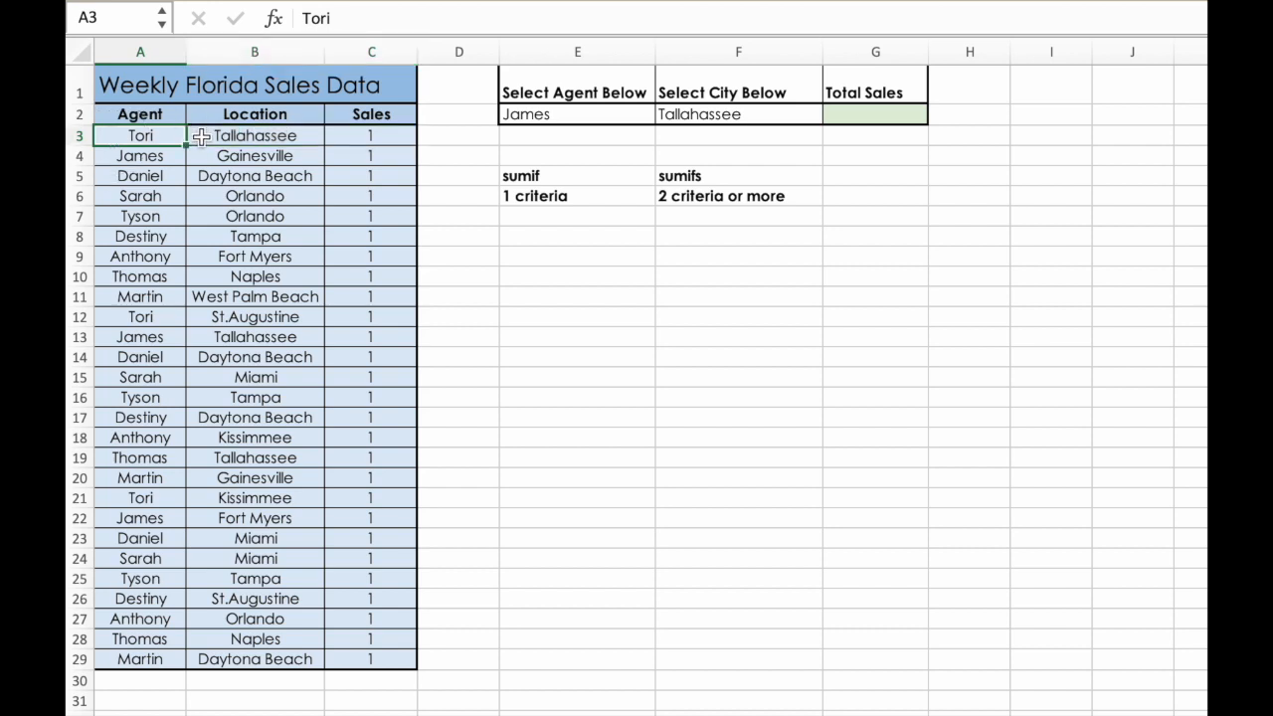
click(201, 138)
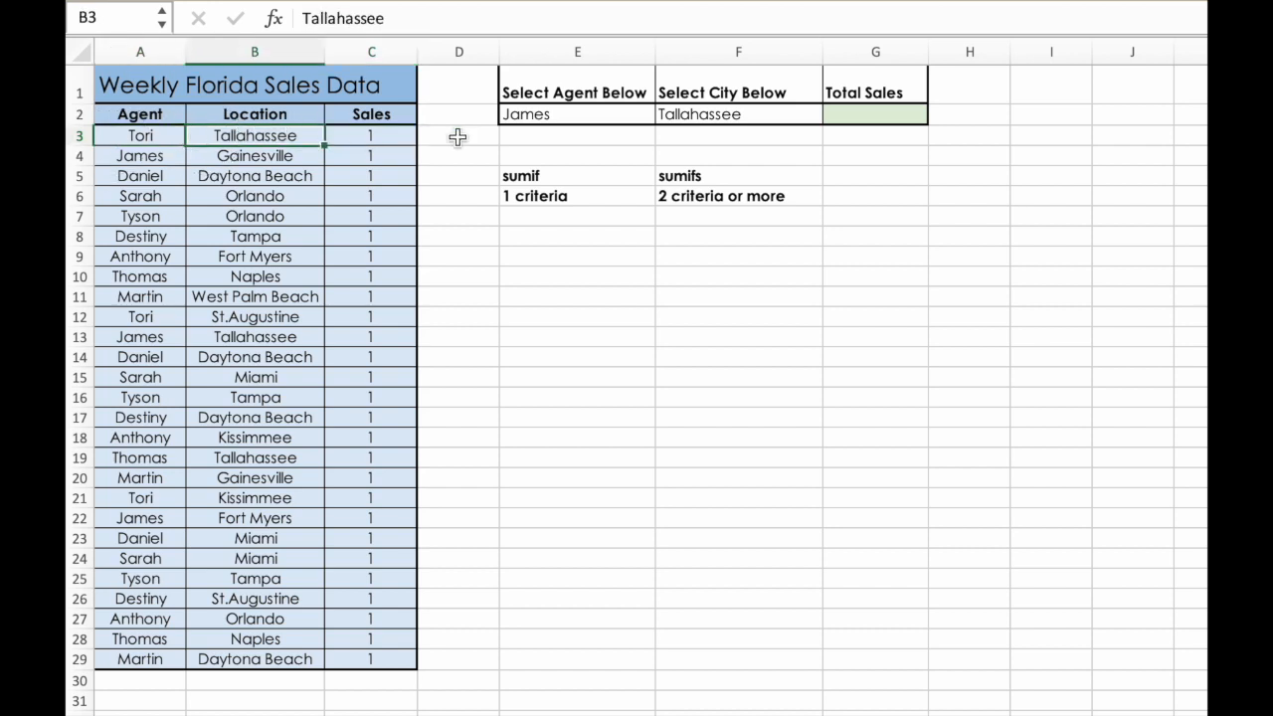
click(584, 117)
click(732, 115)
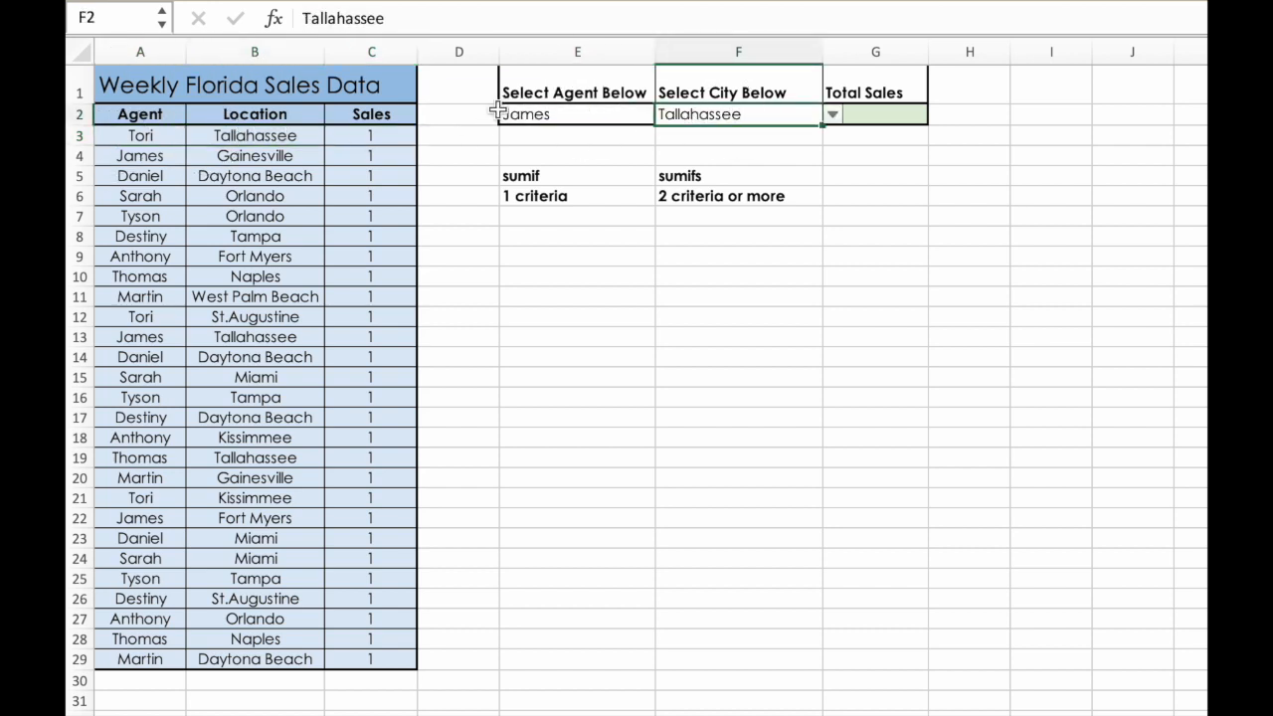
click(561, 113)
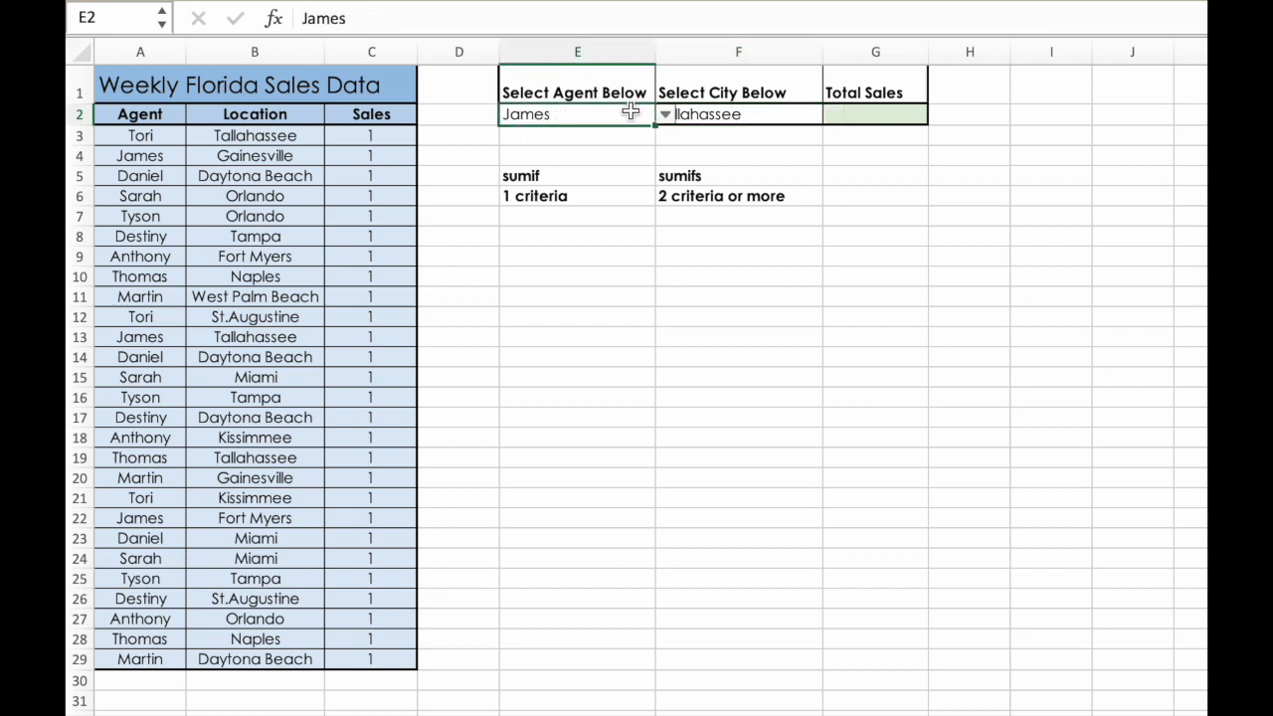
click(696, 114)
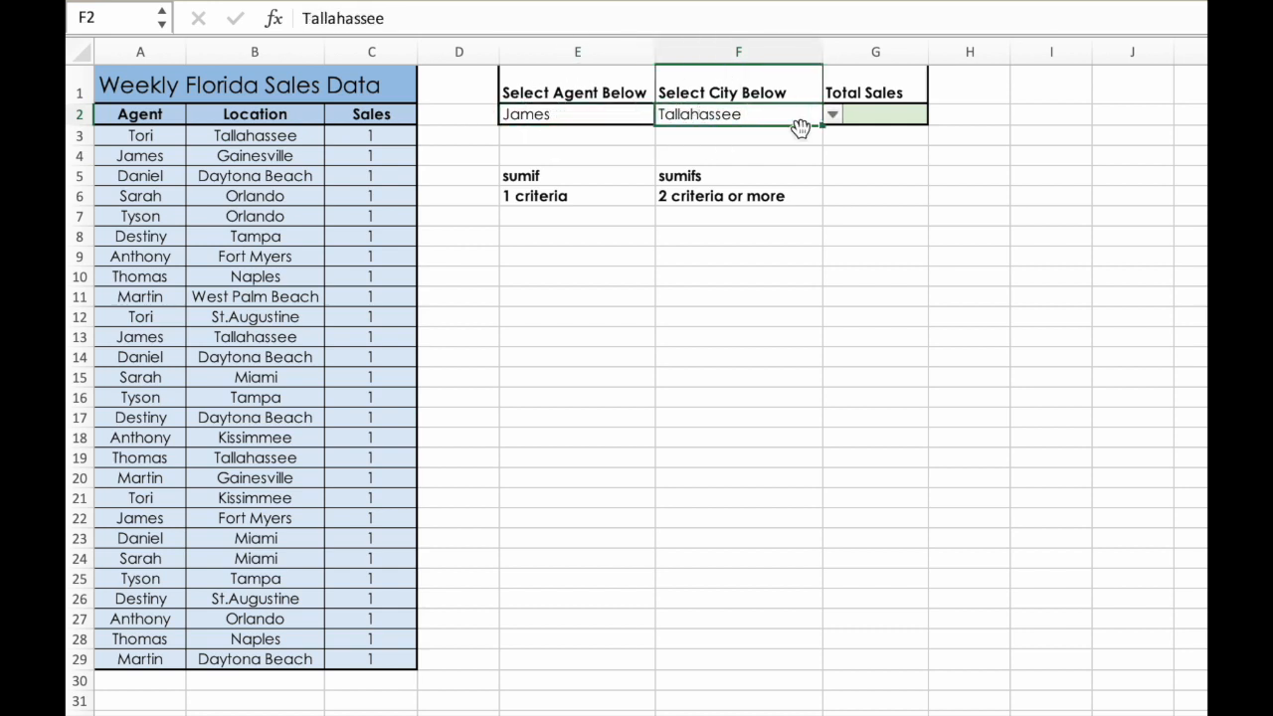
click(879, 115)
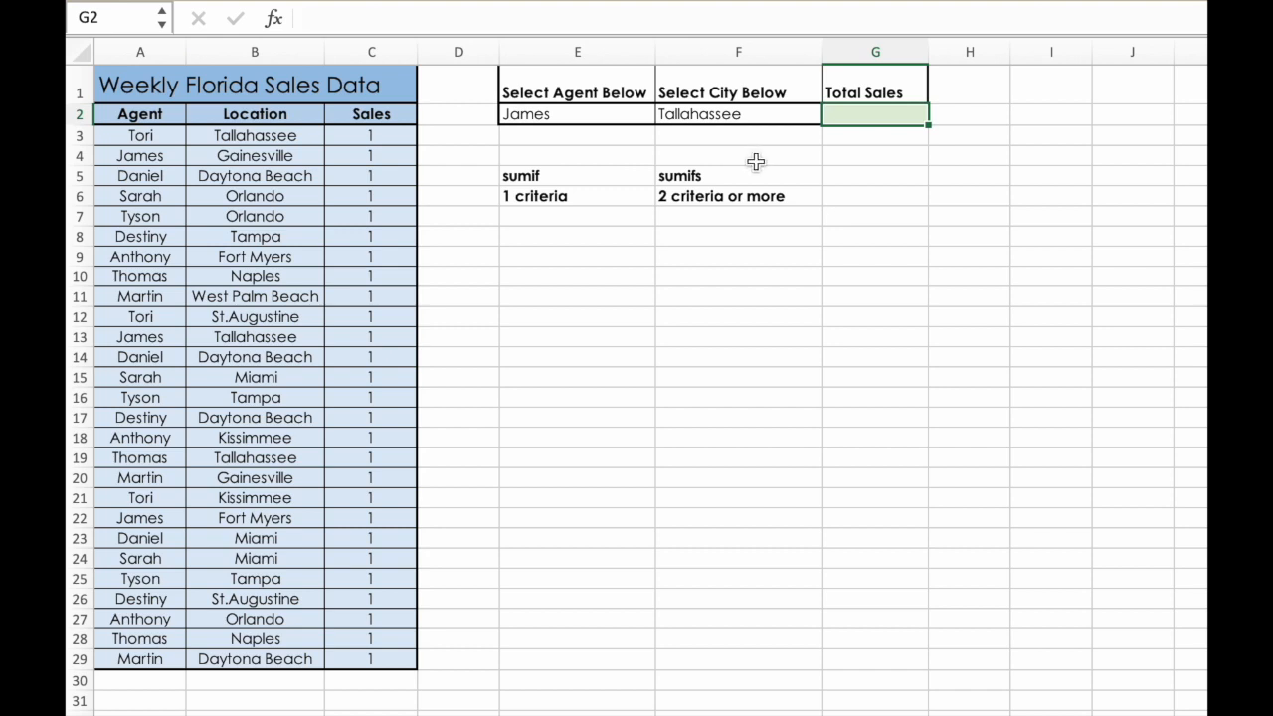
- Compare the sumif and sumifs criteria notes in E5:F6, referring to the Agent column as an example of a criterion
drag(599, 177, 745, 199)
click(833, 204)
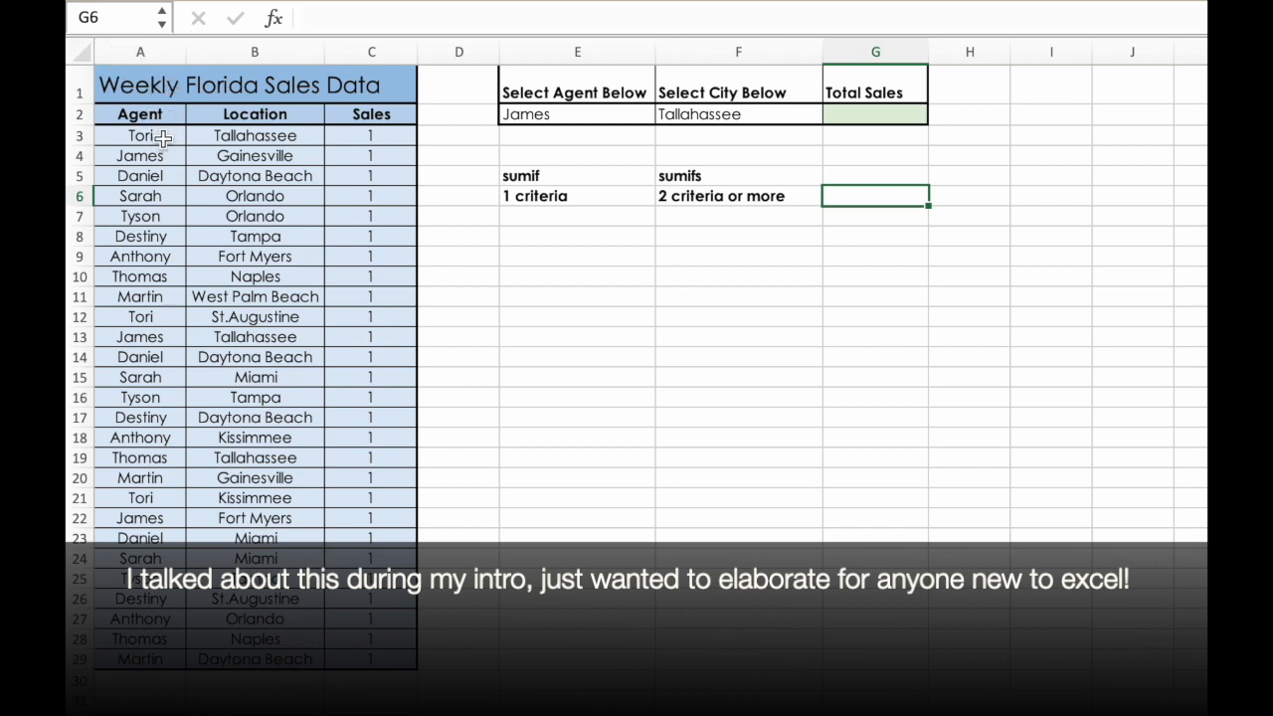
click(165, 48)
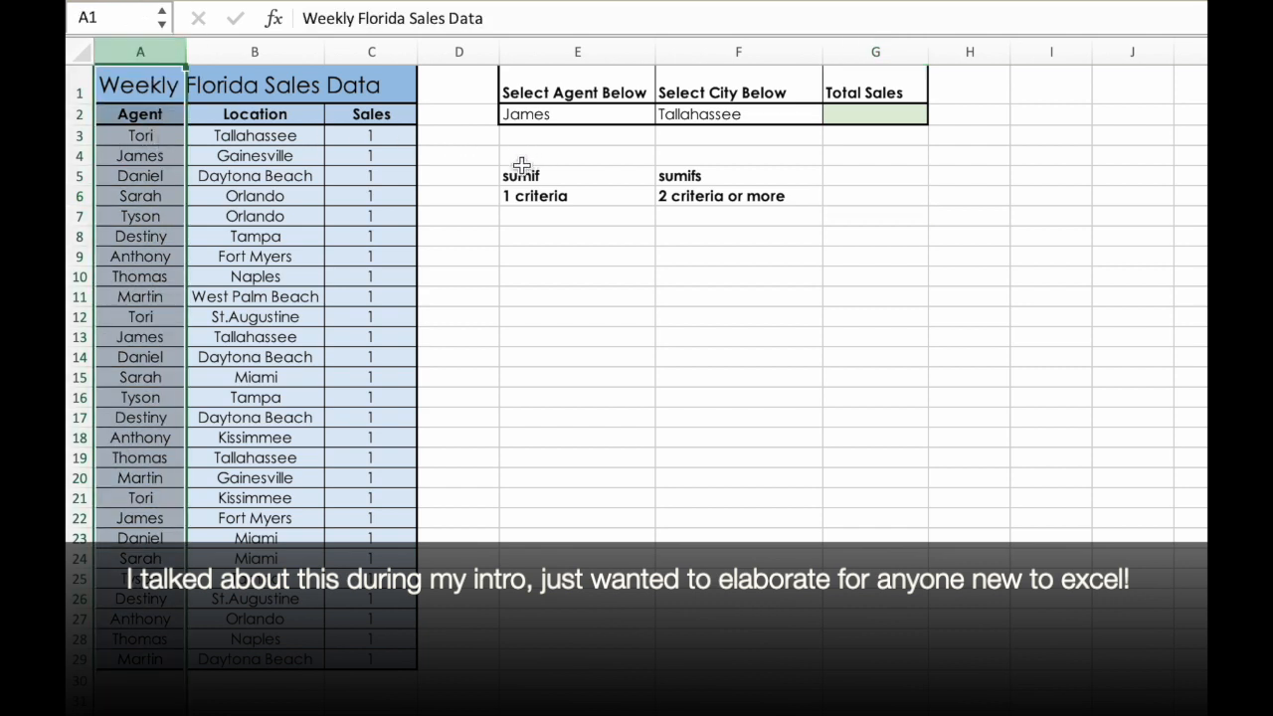
click(572, 176)
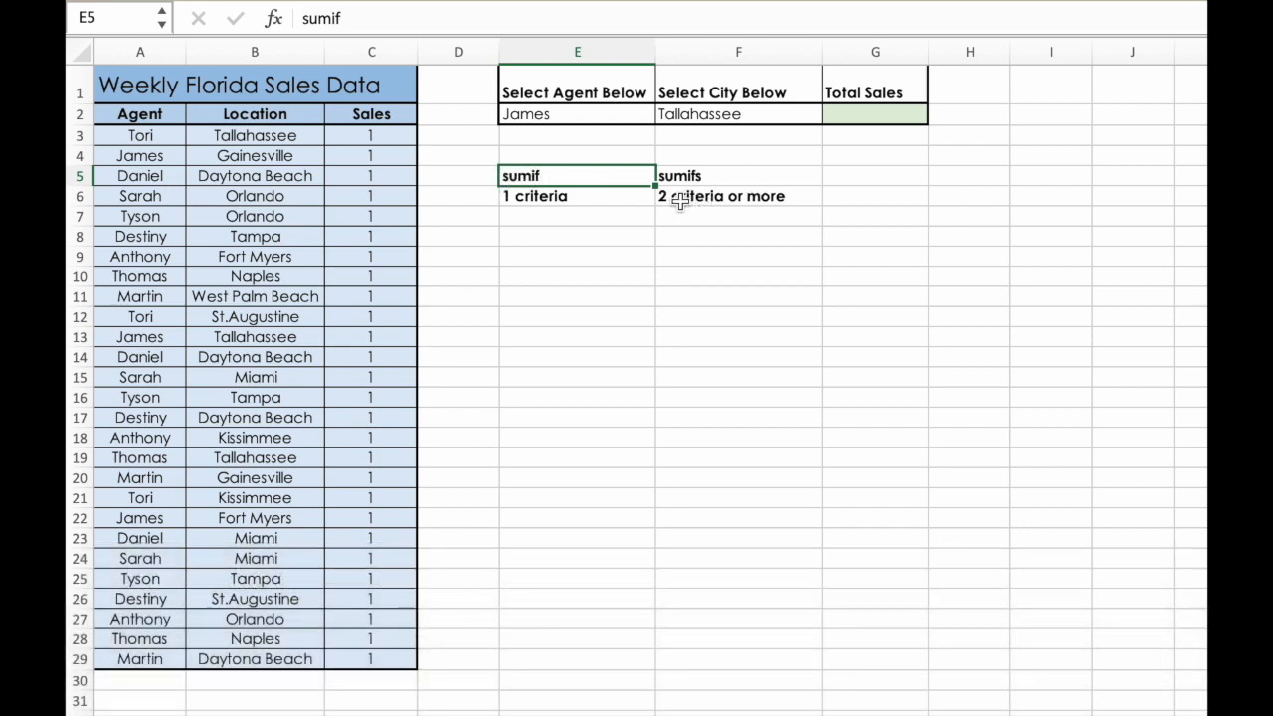
click(760, 177)
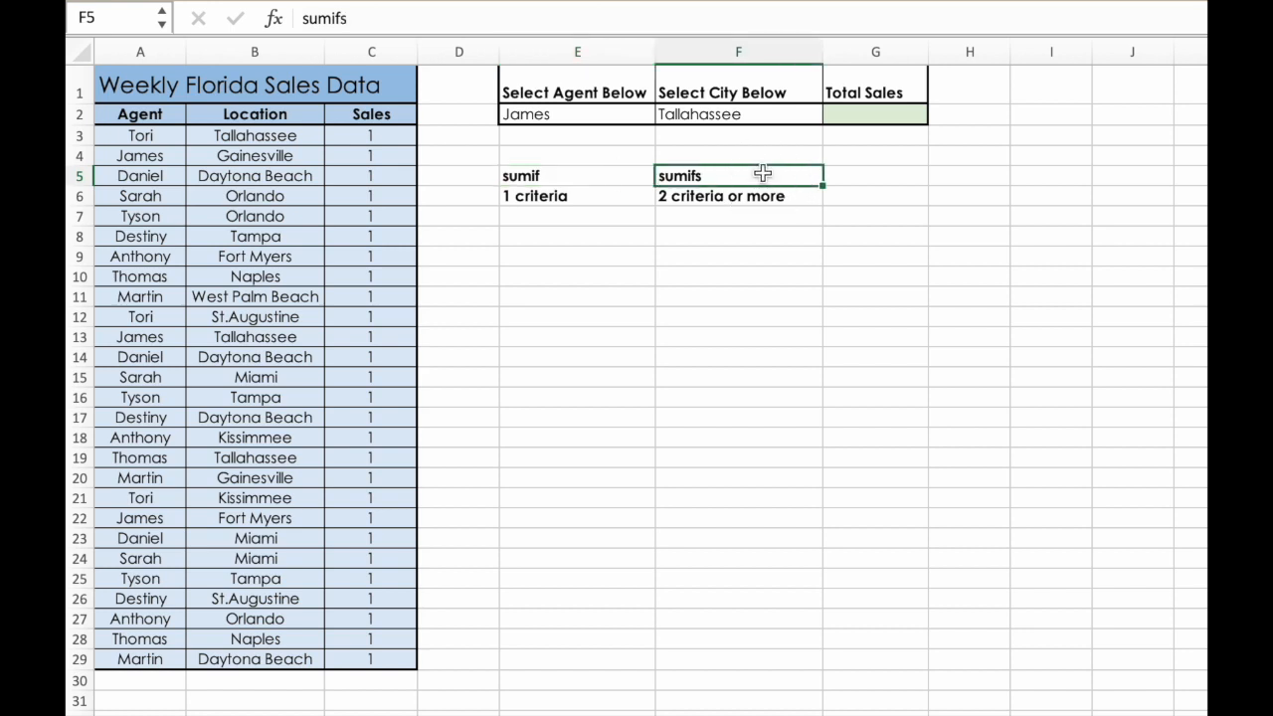
mouse_move(761, 175)
mouse_down()
mouse_move(752, 196)
mouse_move(815, 196)
mouse_up()
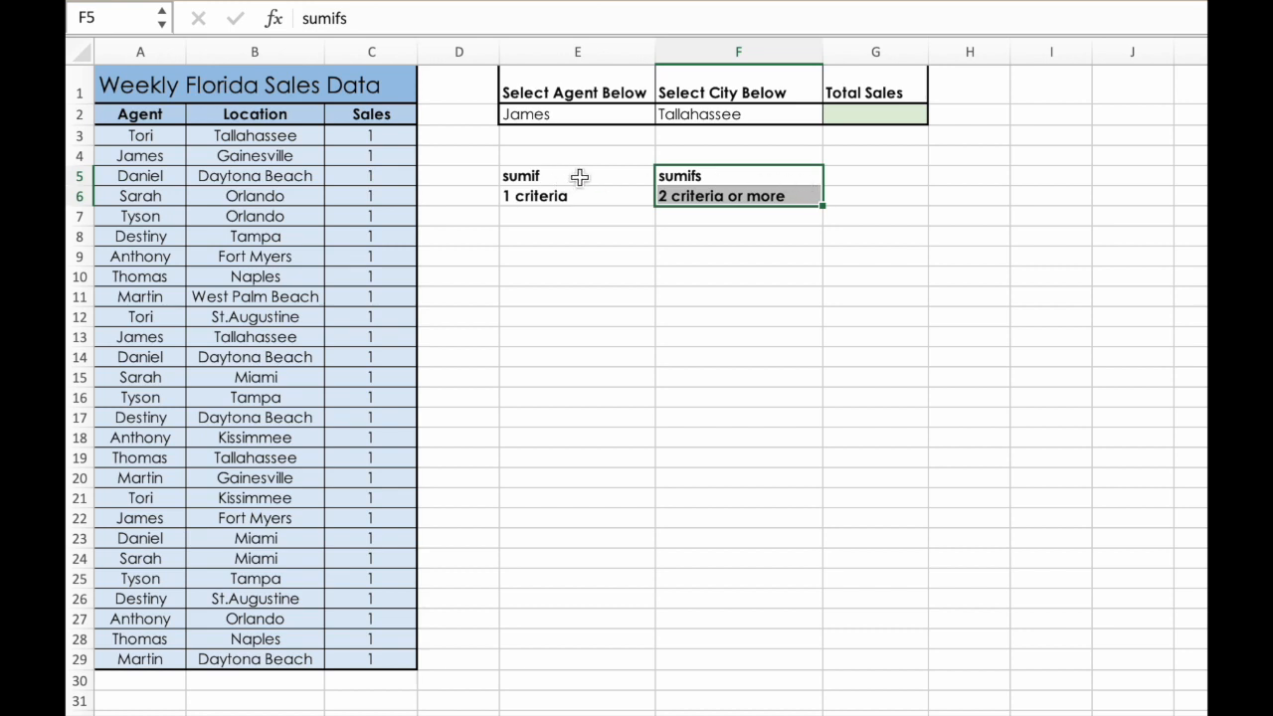
drag(595, 175, 588, 190)
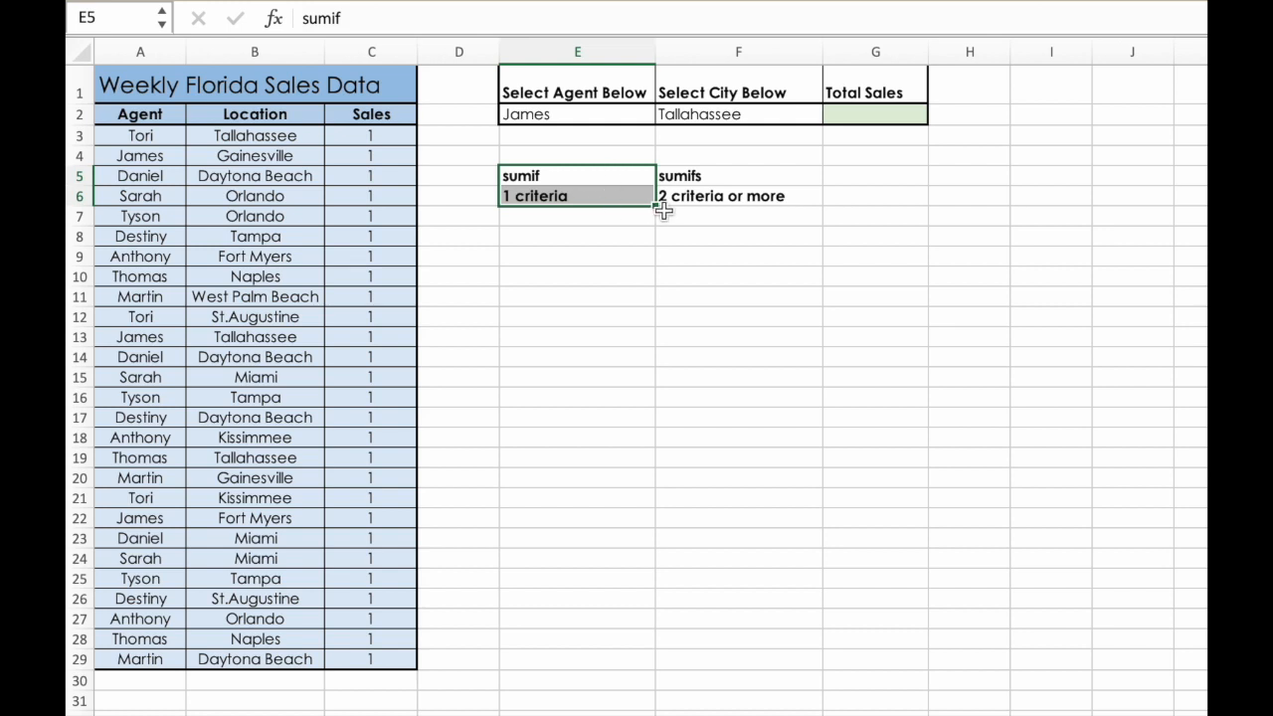
click(699, 216)
drag(801, 179, 797, 198)
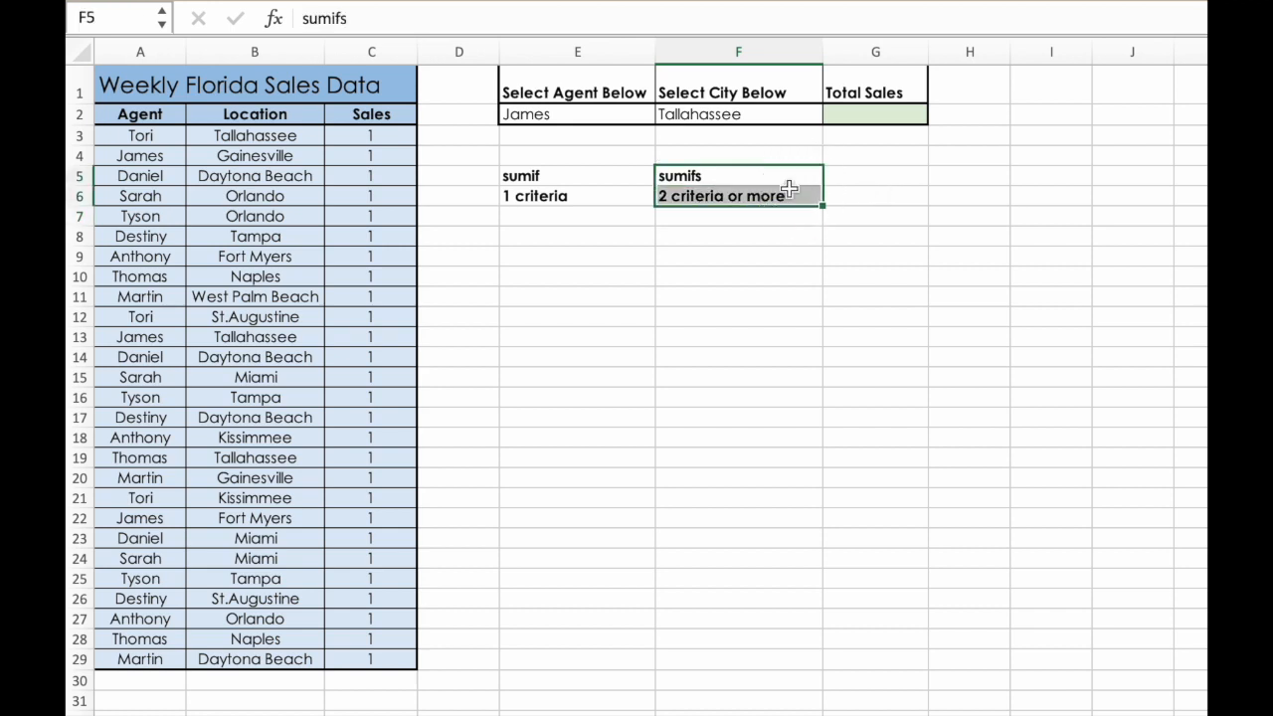
click(597, 237)
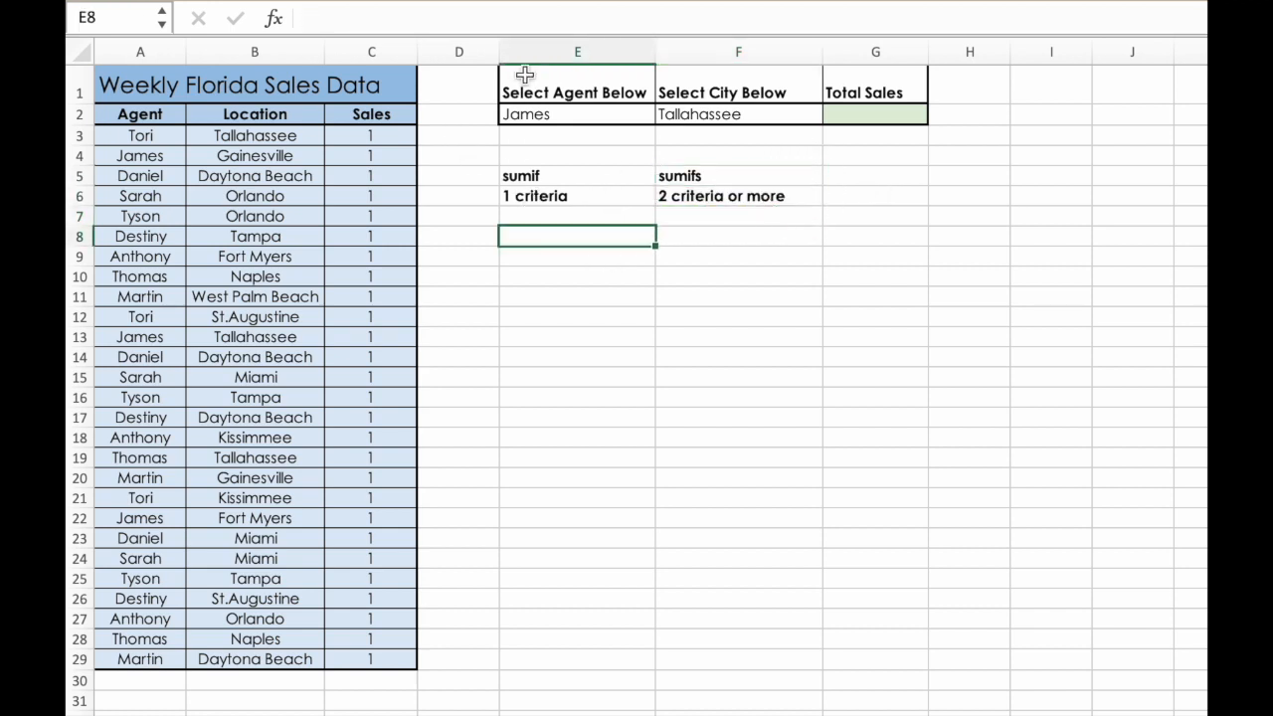
- Review data columns A to C together with the agent, city and Total Sales cells in row 2
drag(142, 50, 339, 62)
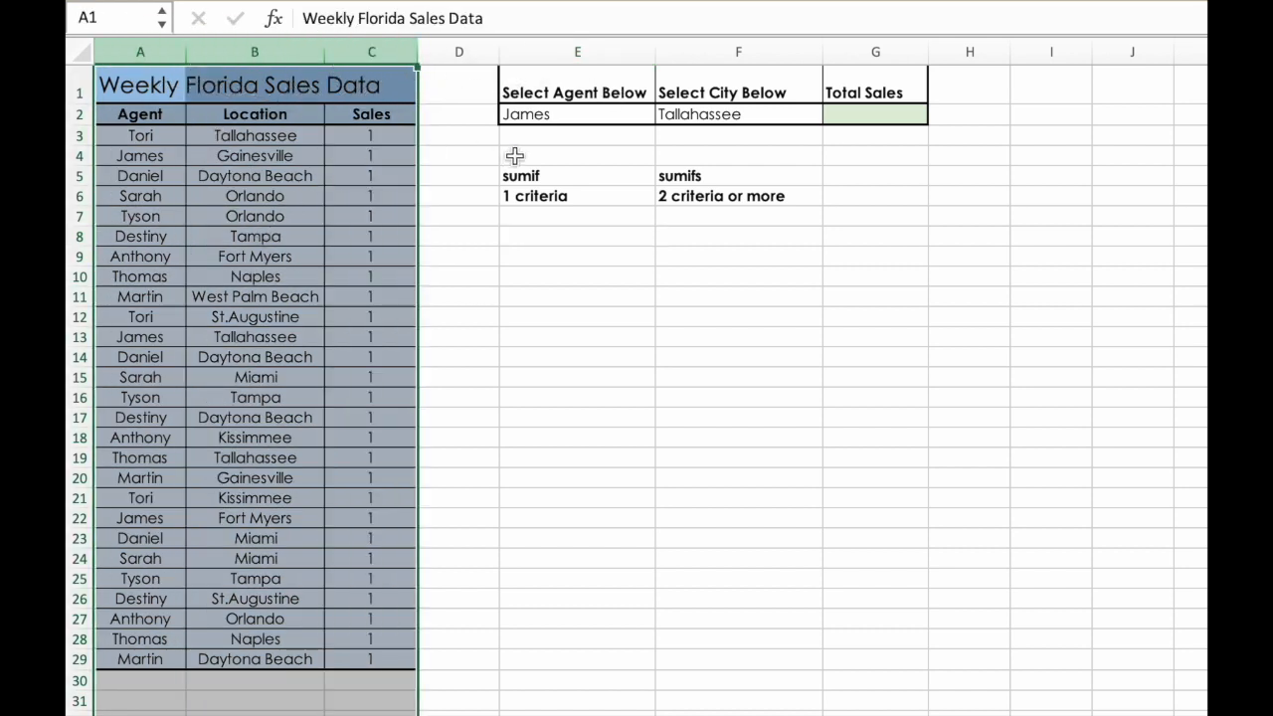
click(598, 115)
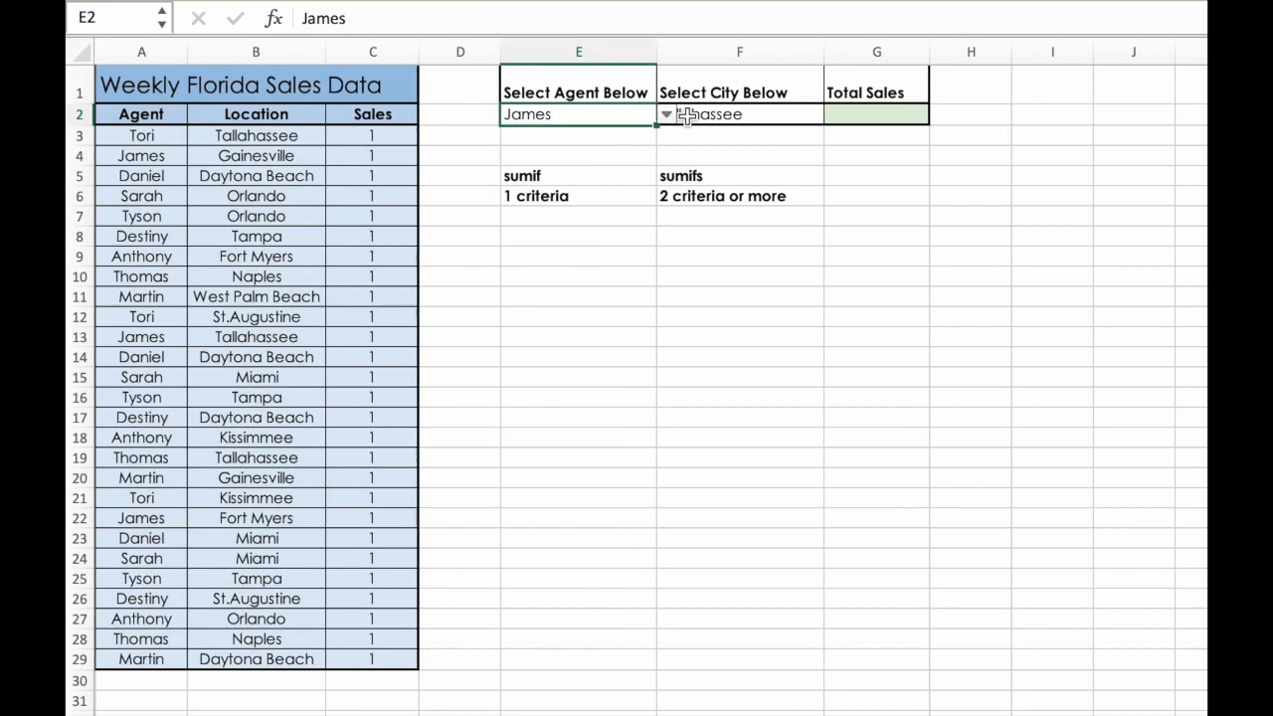
click(745, 119)
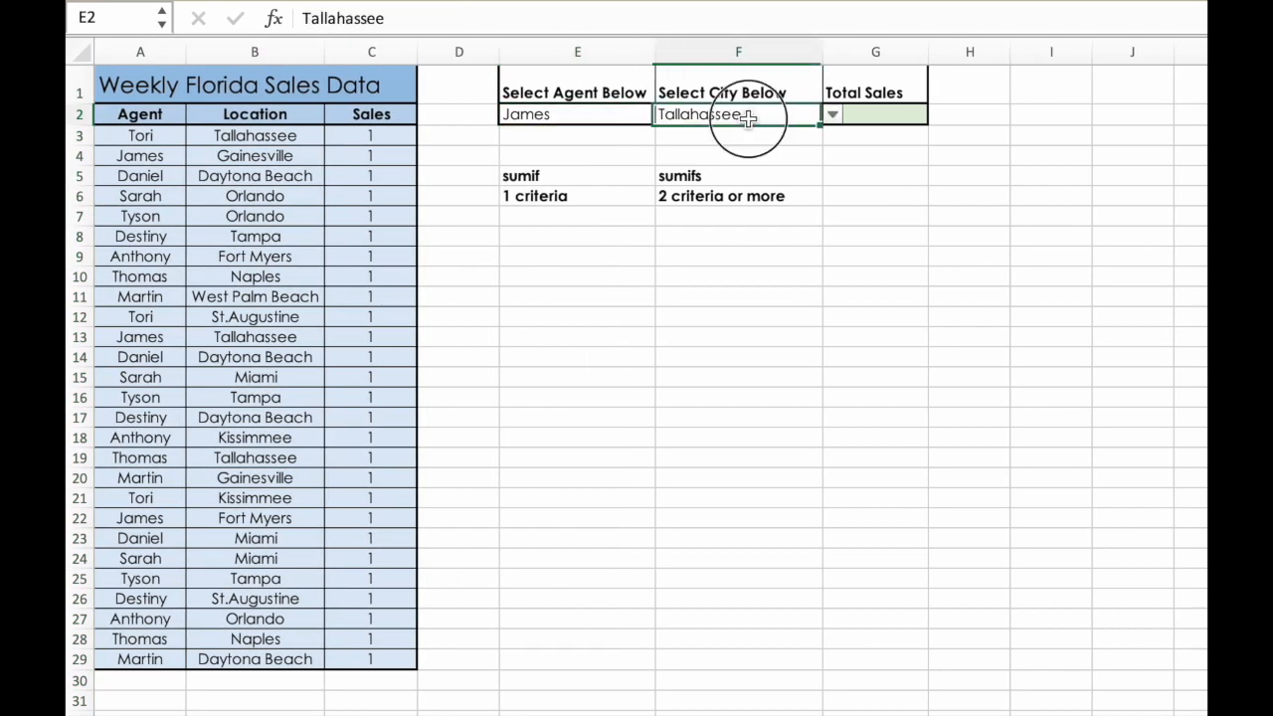
click(881, 114)
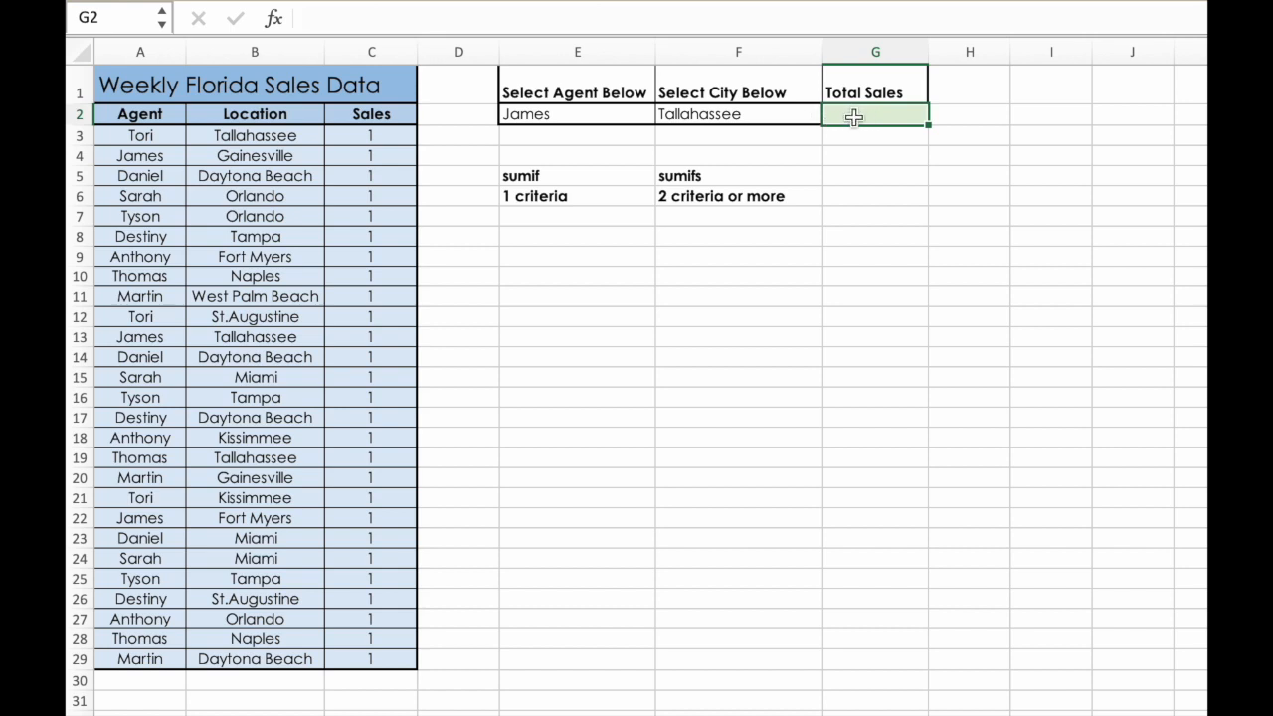
click(855, 135)
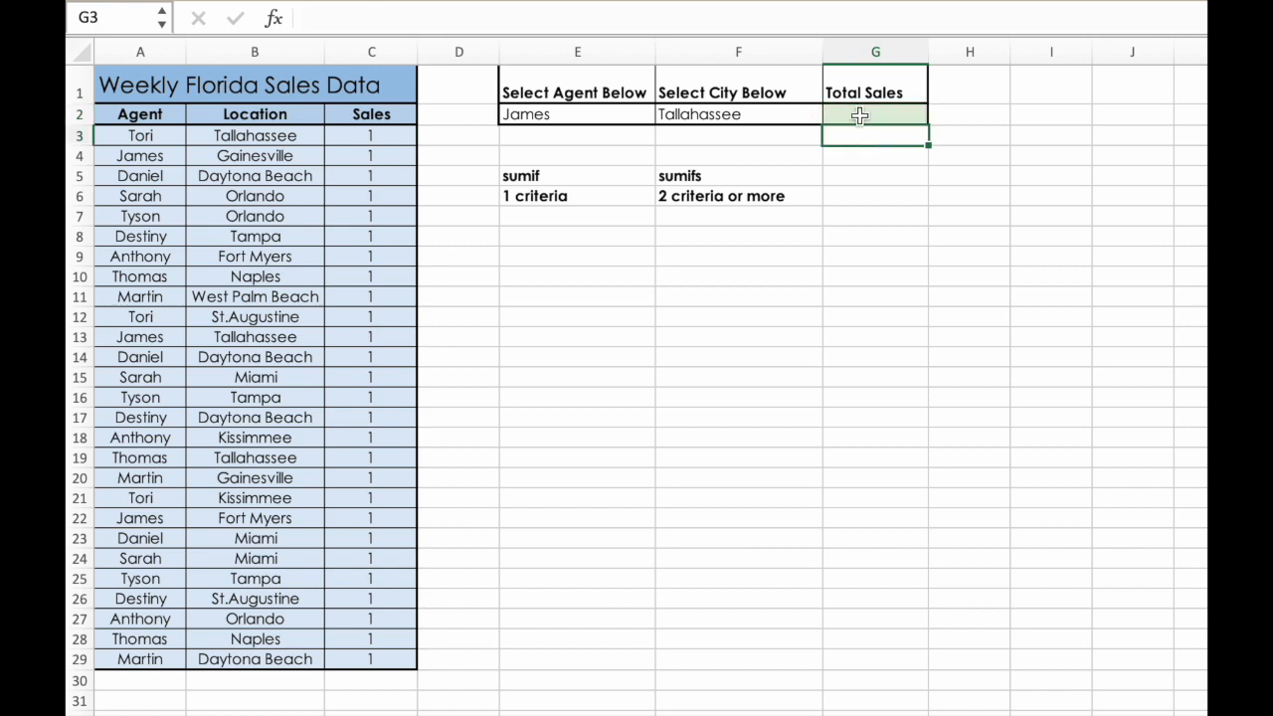
- Start a SUMIFS formula in the Total Sales cell G2 with the Sales column C:C as the sum range
double_click(859, 117)
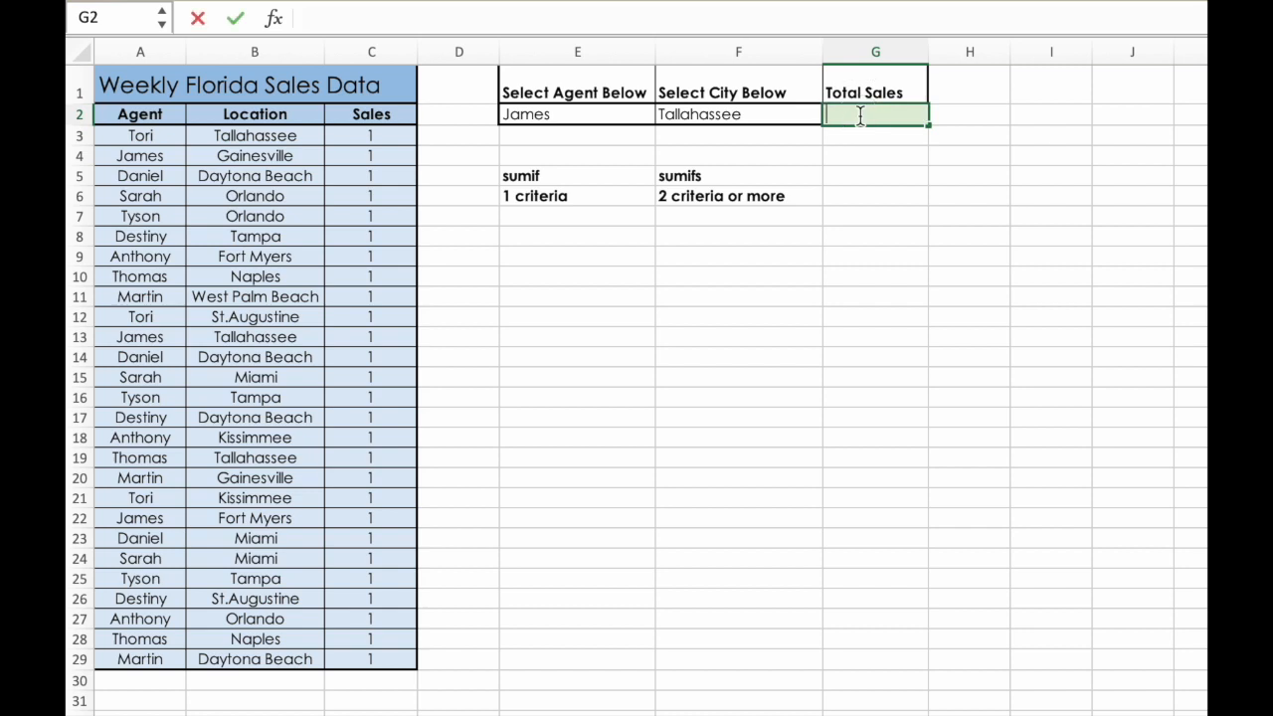
text(=sumi)
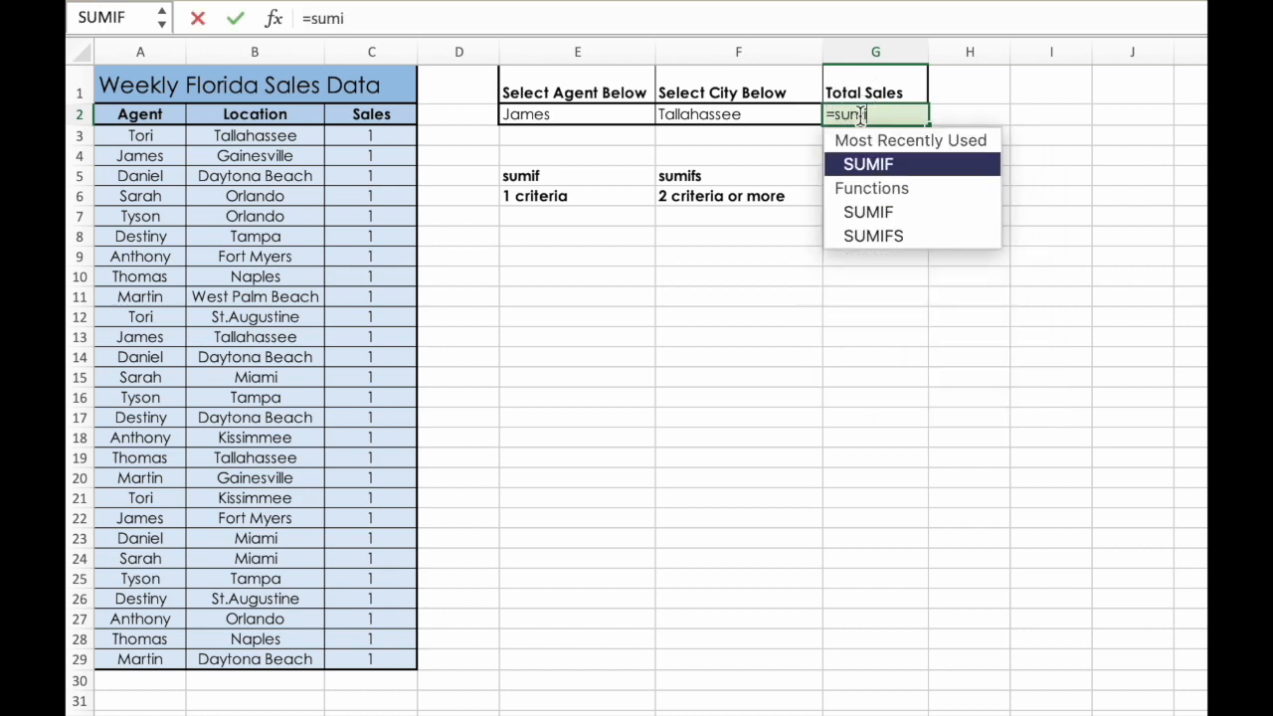
text(fs()
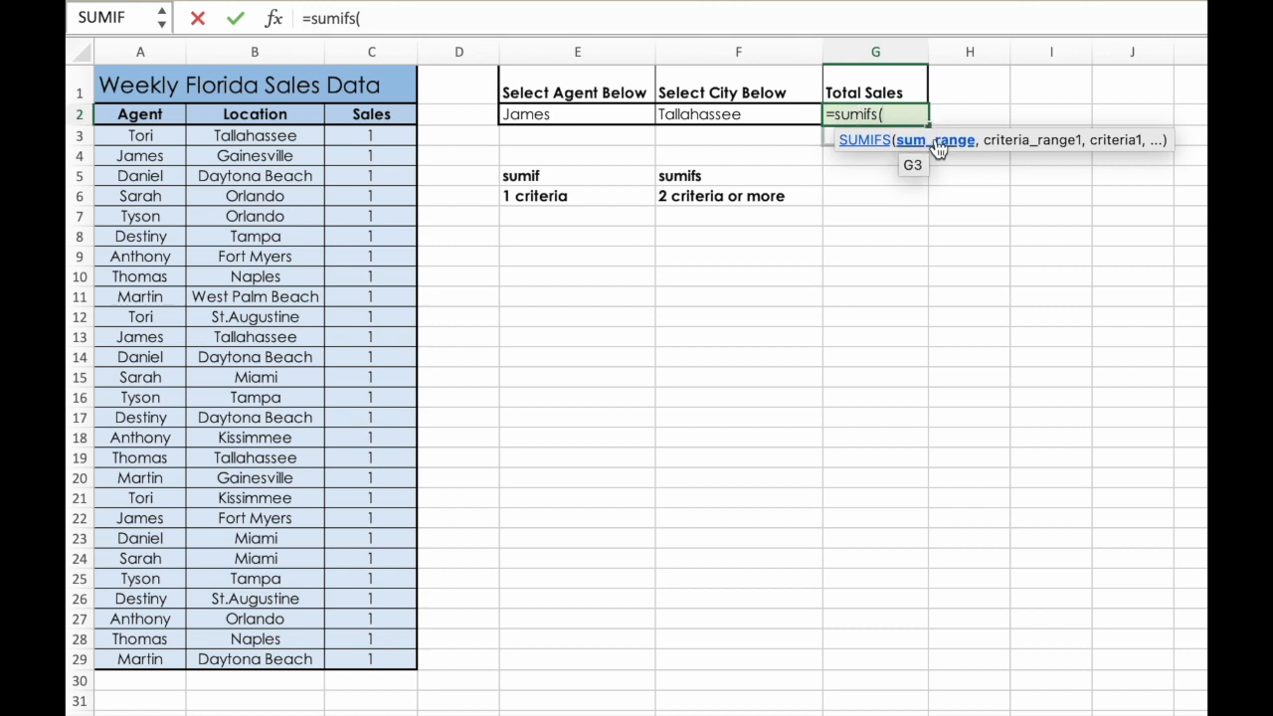
click(354, 51)
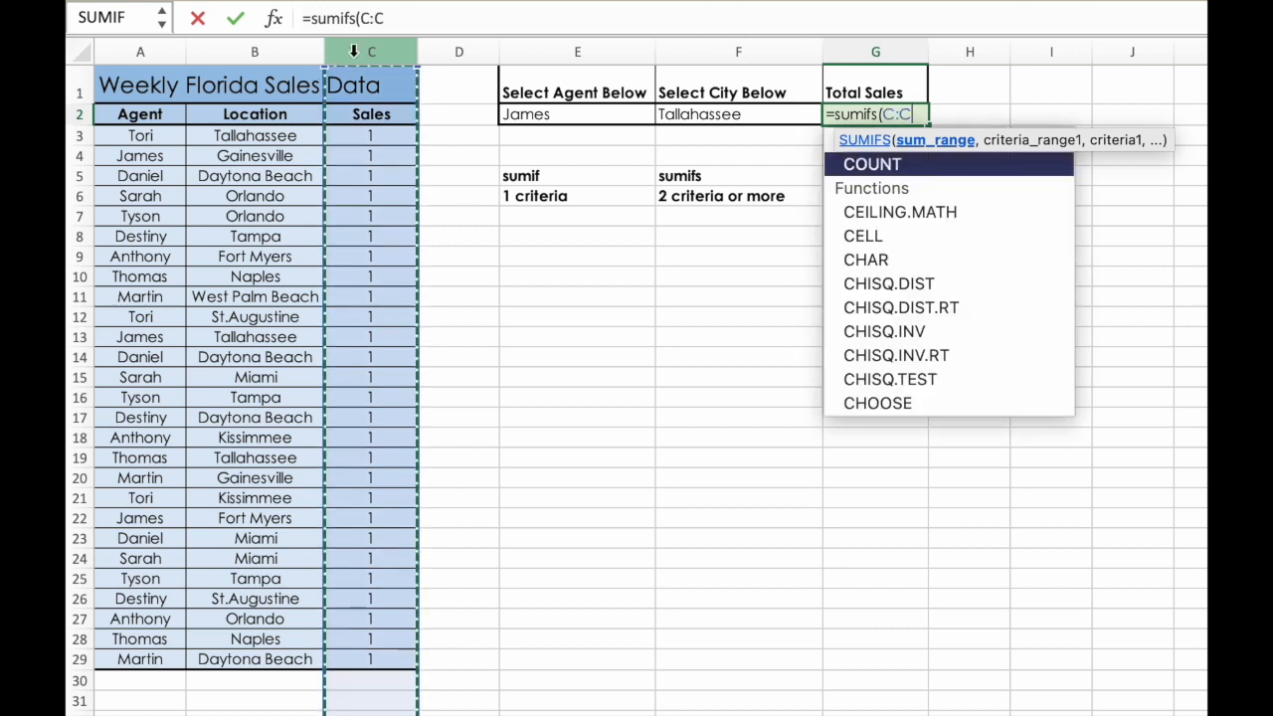
click(431, 19)
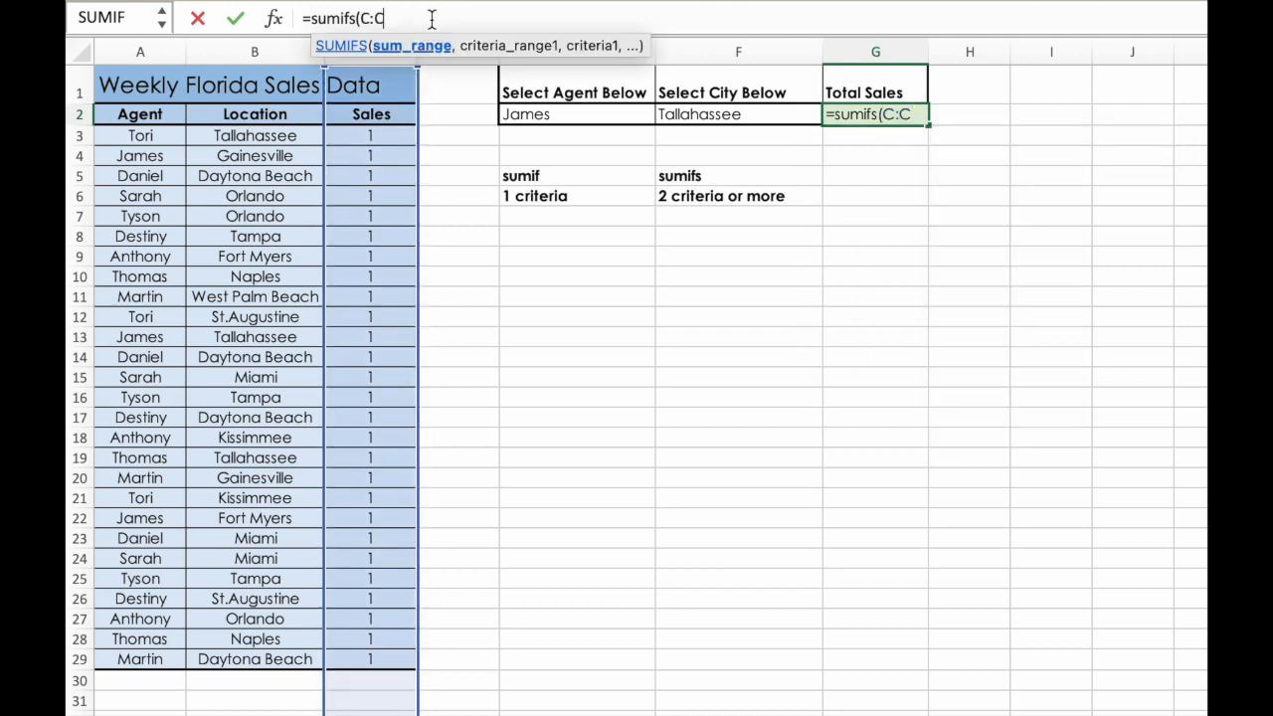
text(,)
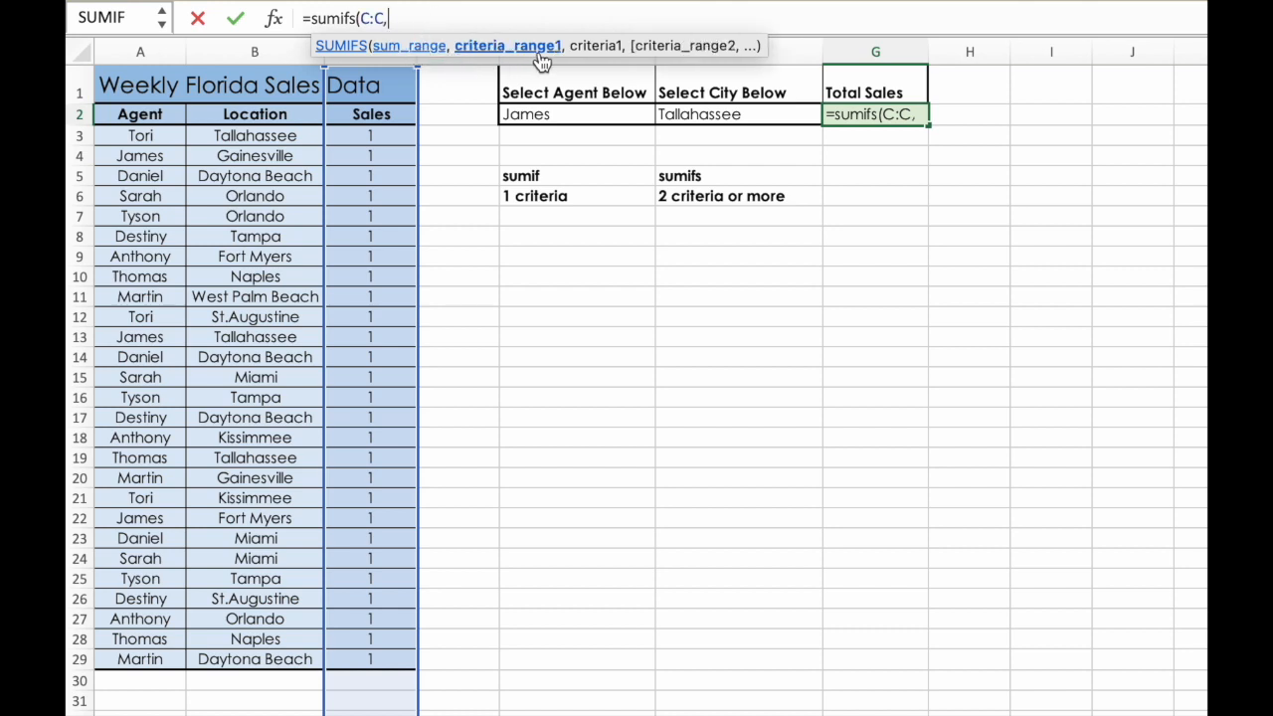
- Add the Agent column A:A as the formula's first criteria range and the selected agent in E2 as its criterion
click(164, 45)
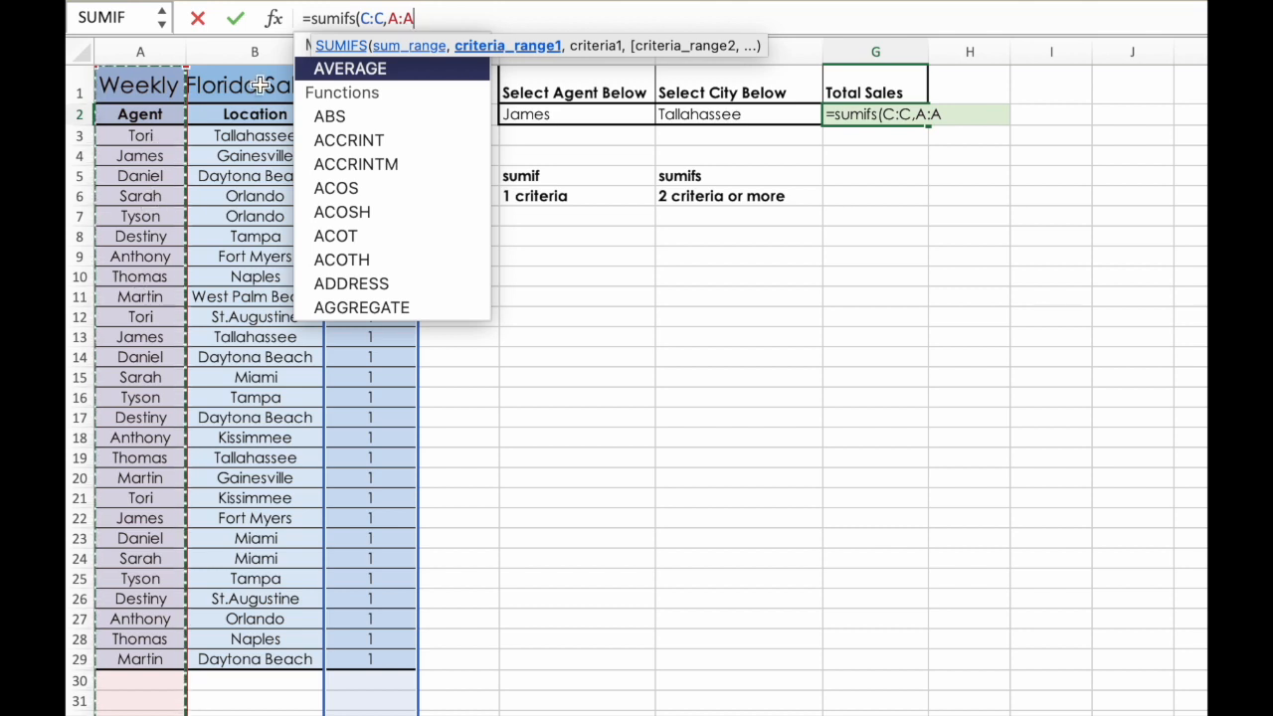
text(,)
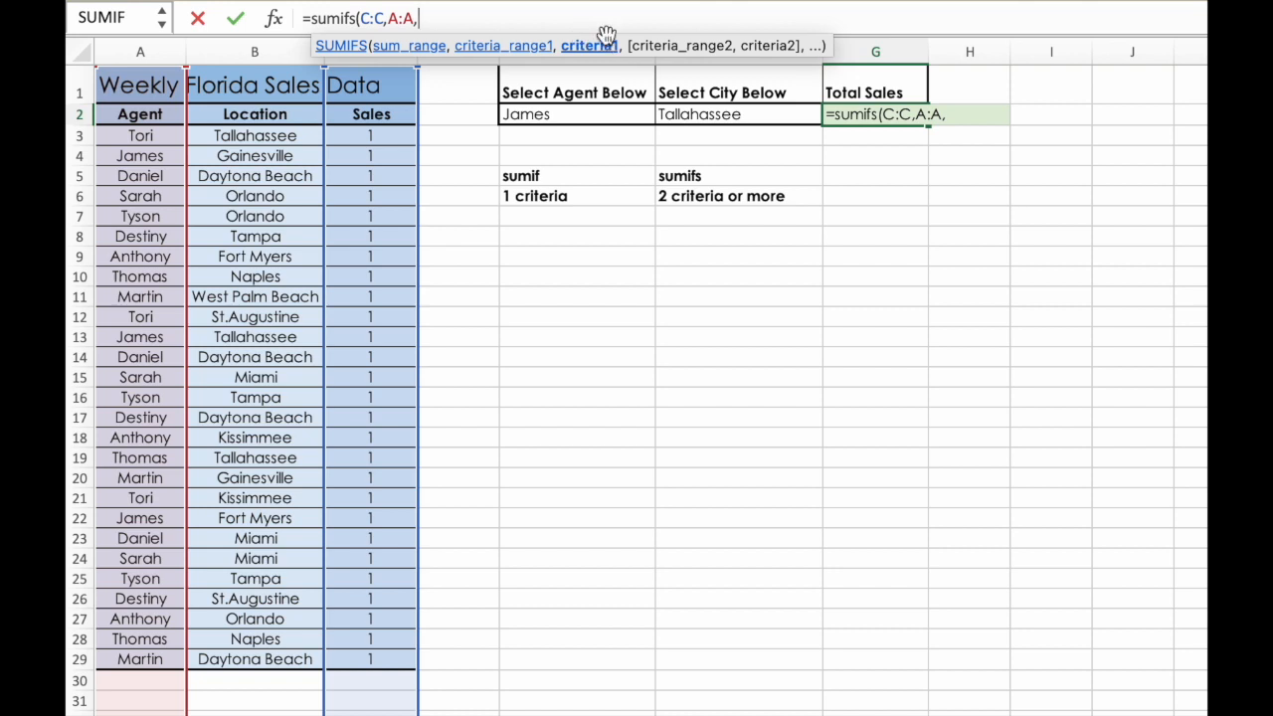
click(574, 114)
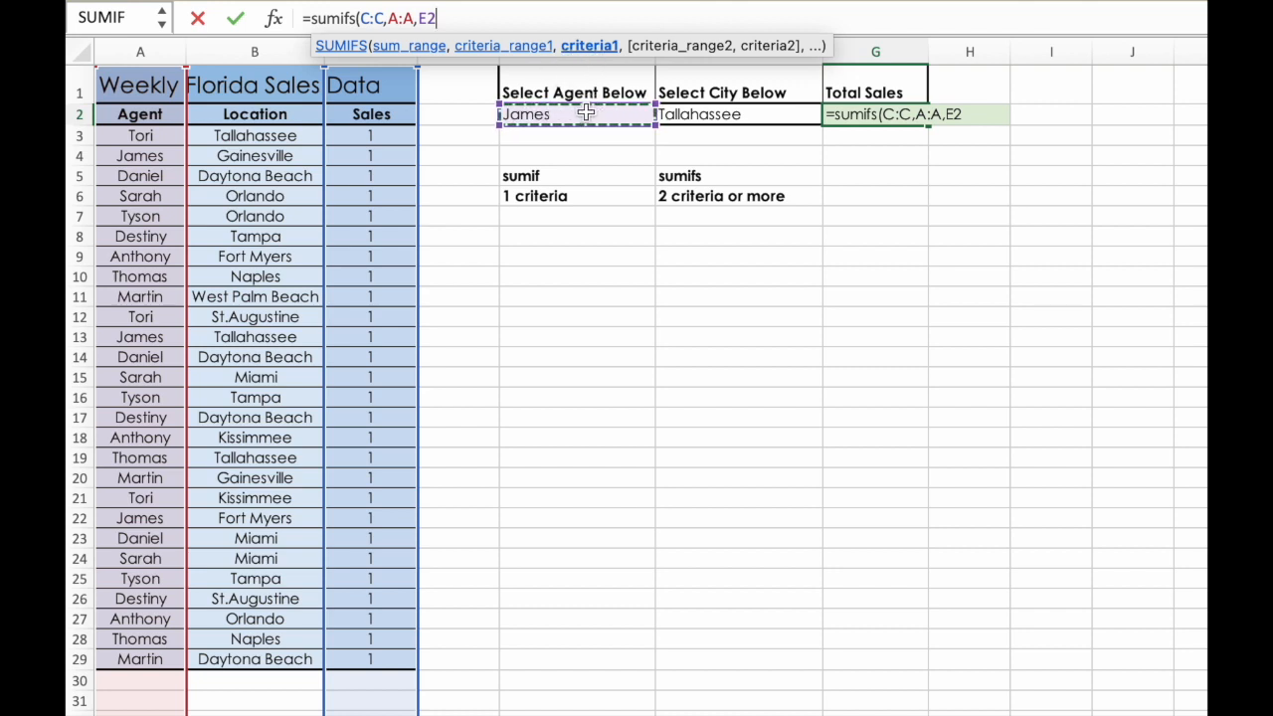
text(,)
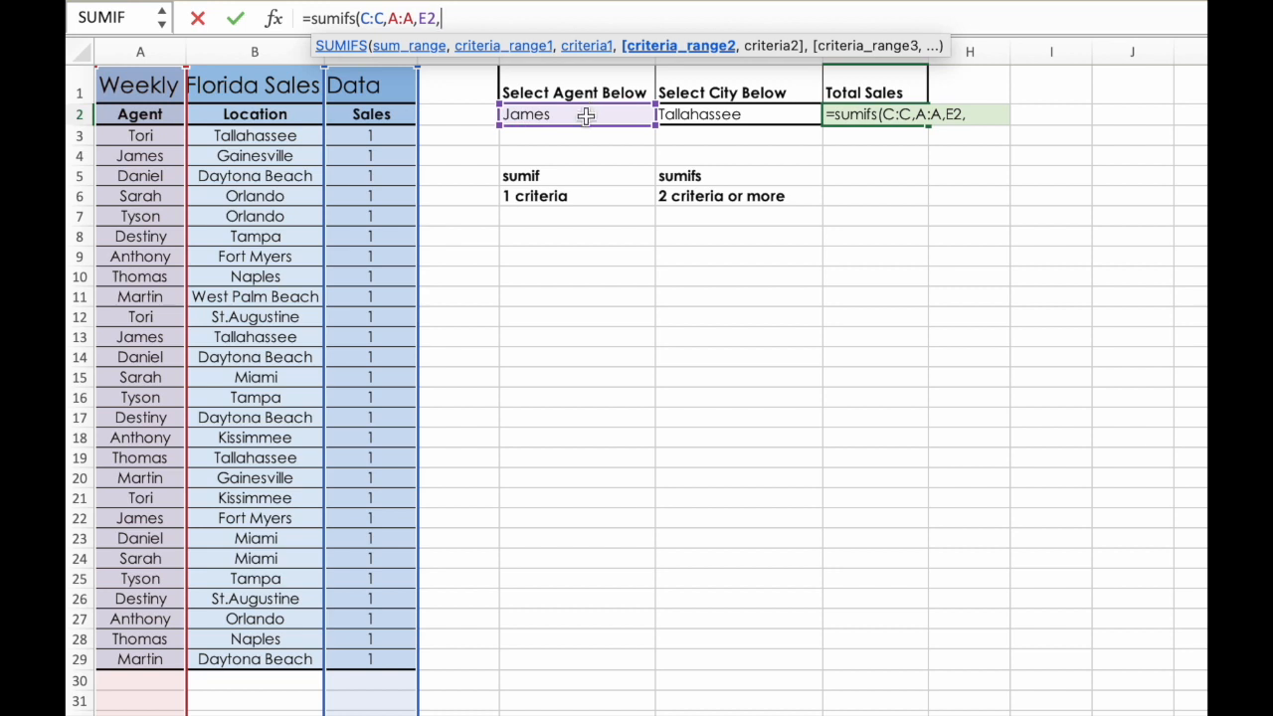
- Add the Location column B:B and the selected city in F2 as the second criteria pair, and complete the SUMIFS formula
click(284, 49)
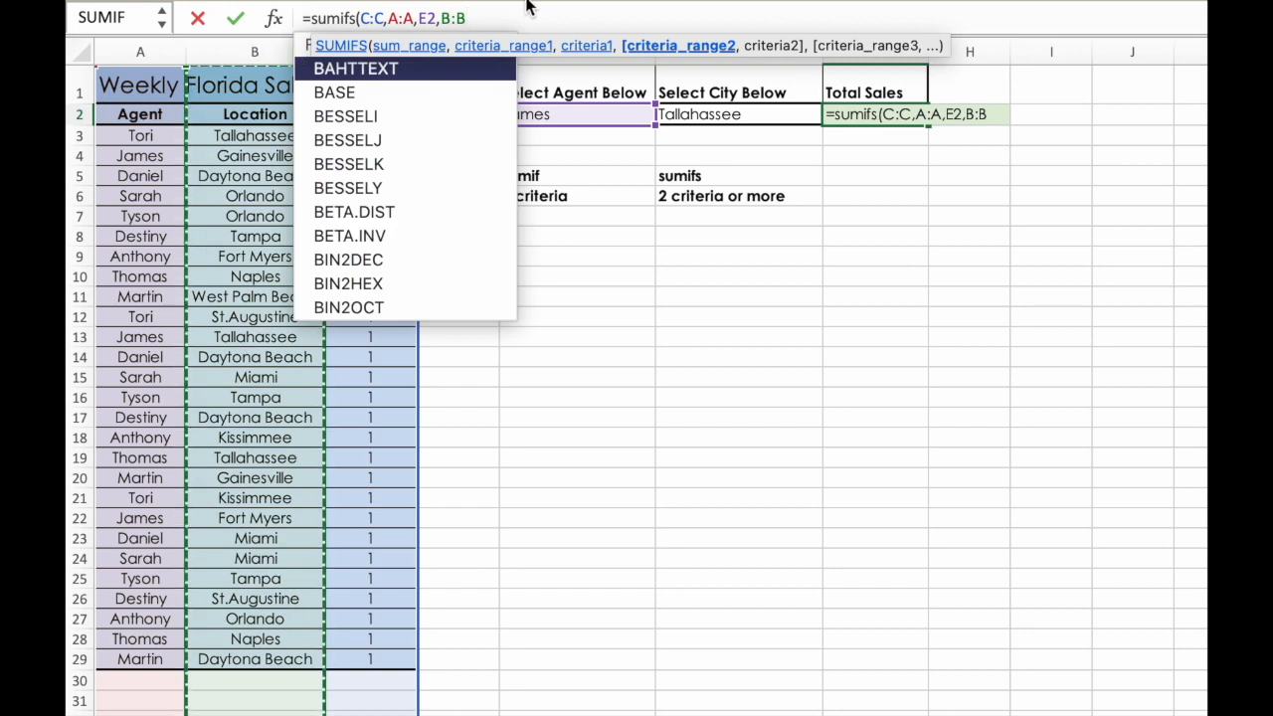
text(,)
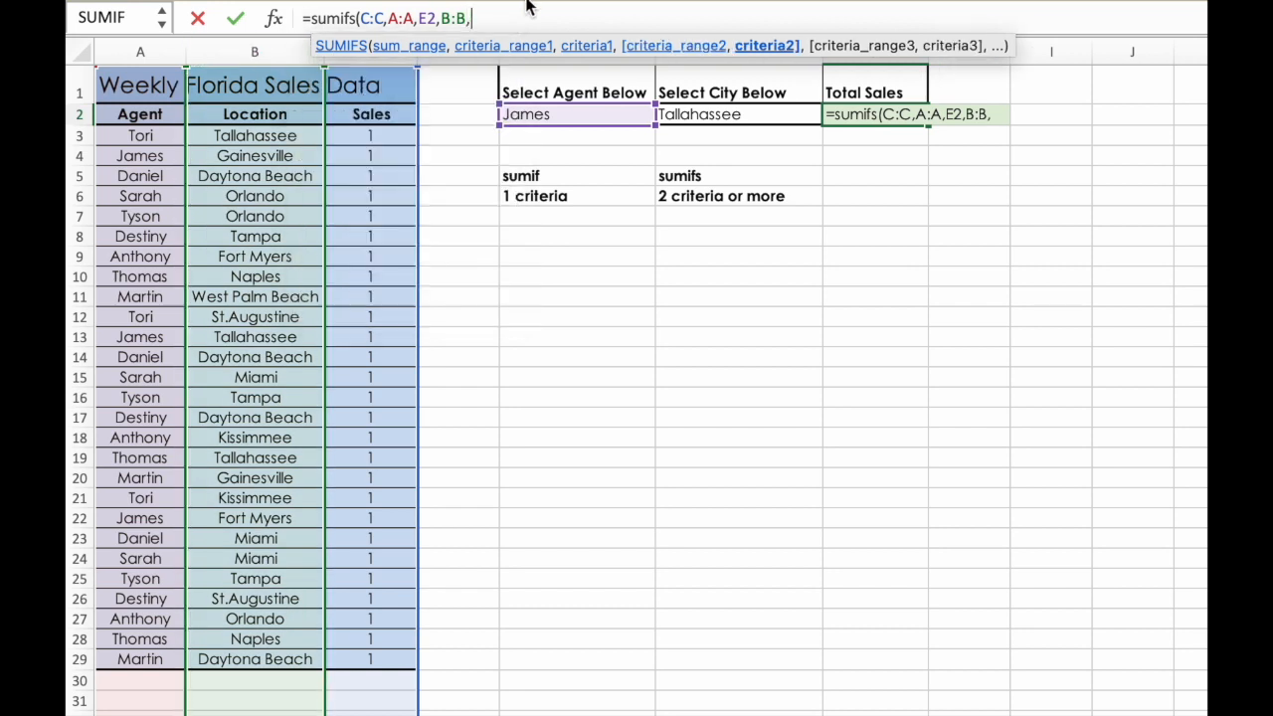
click(752, 115)
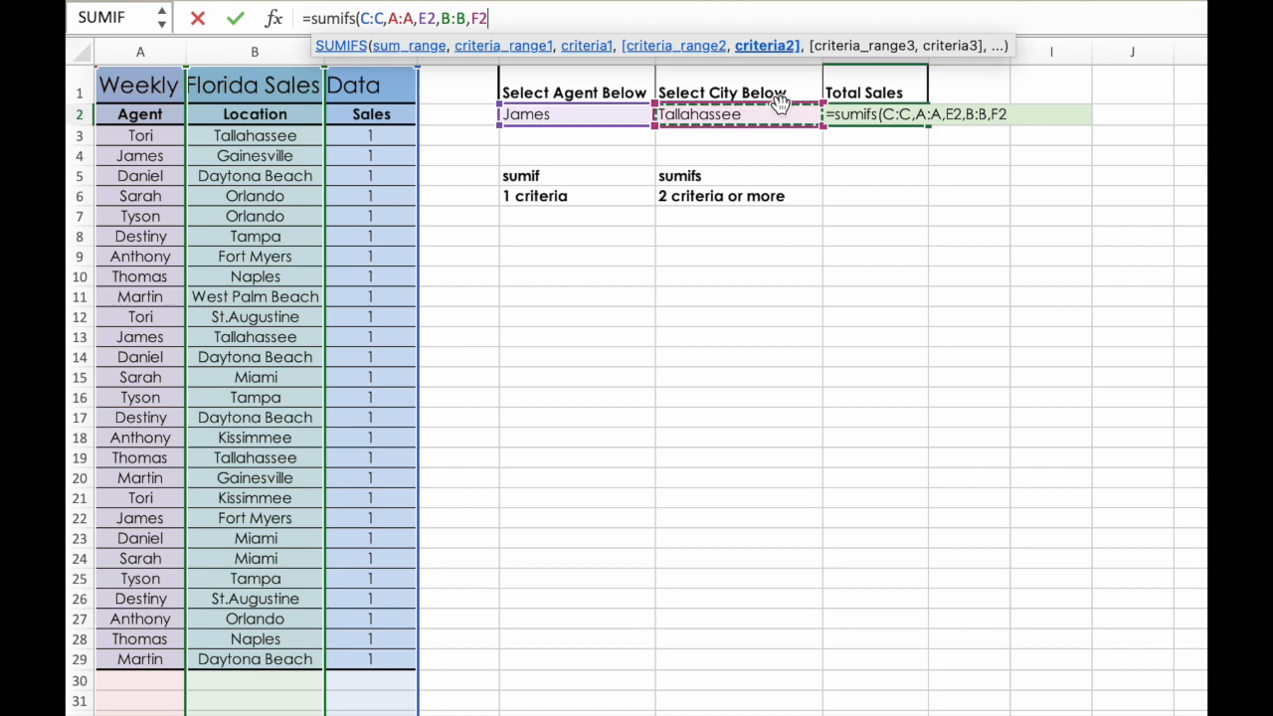
text())
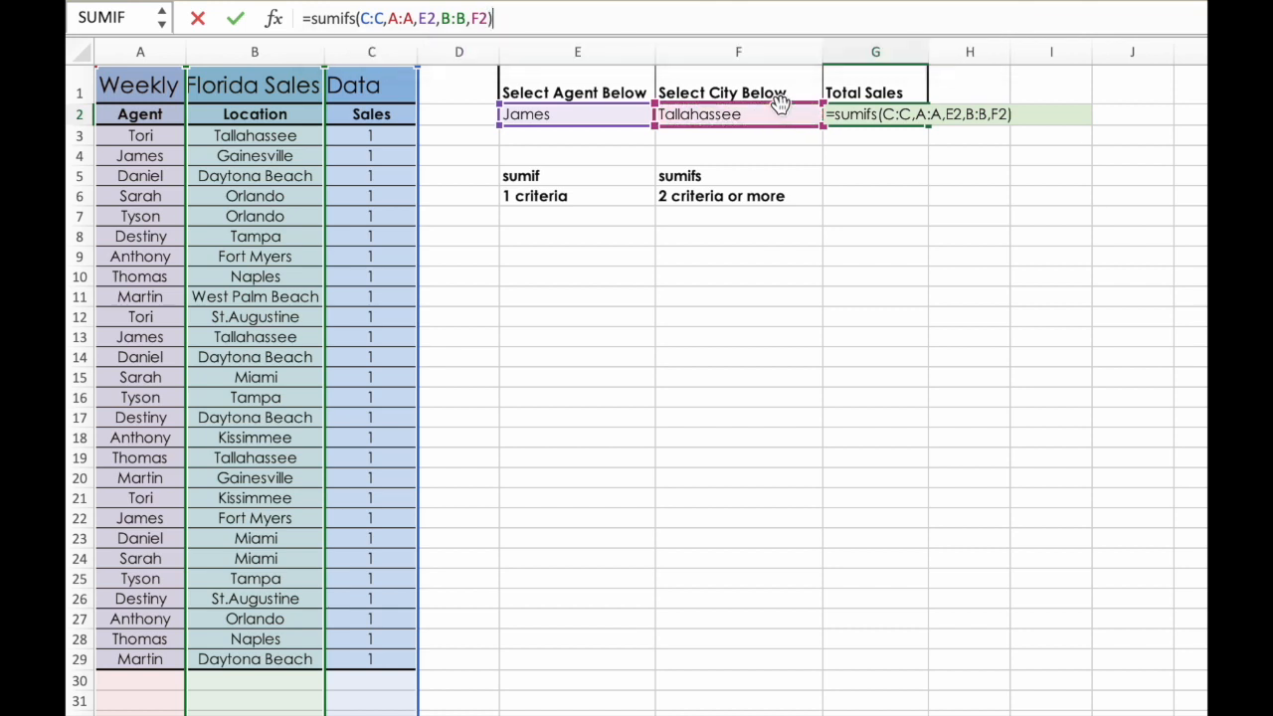
key(Return)
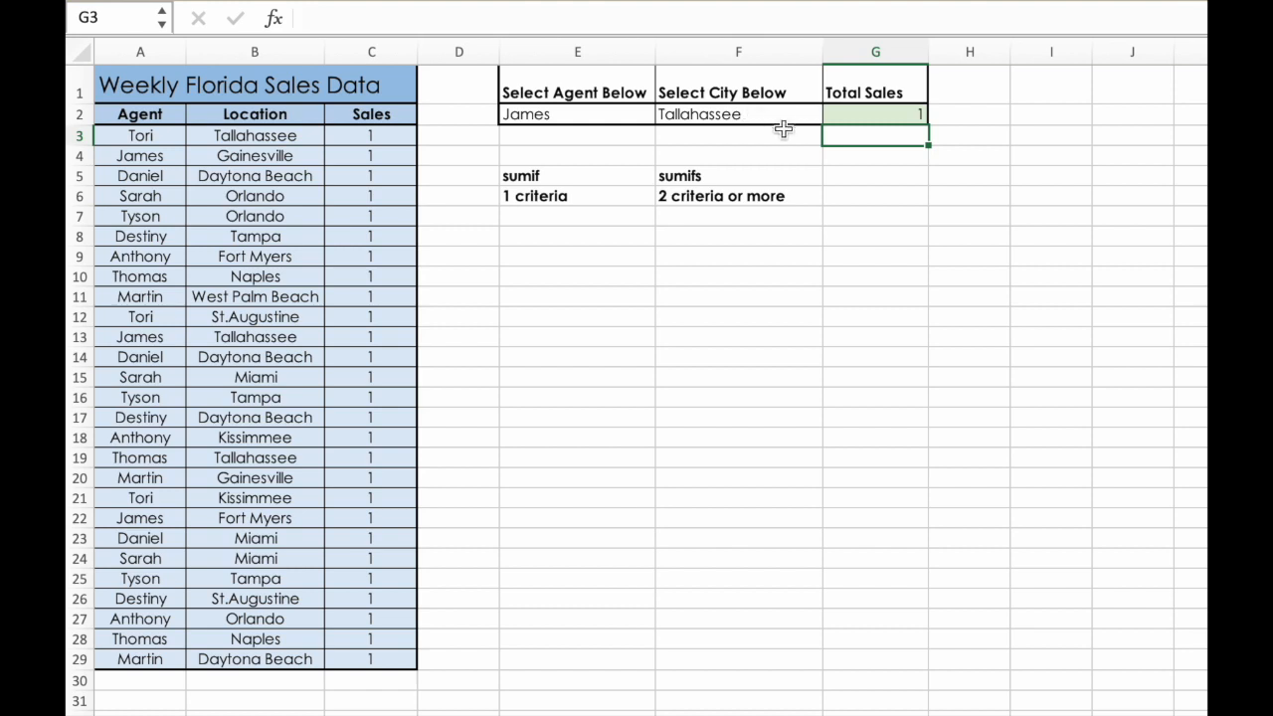
- Check the Total Sales formula in G2 against the selected agent and city and the matching data record in row 13
click(589, 114)
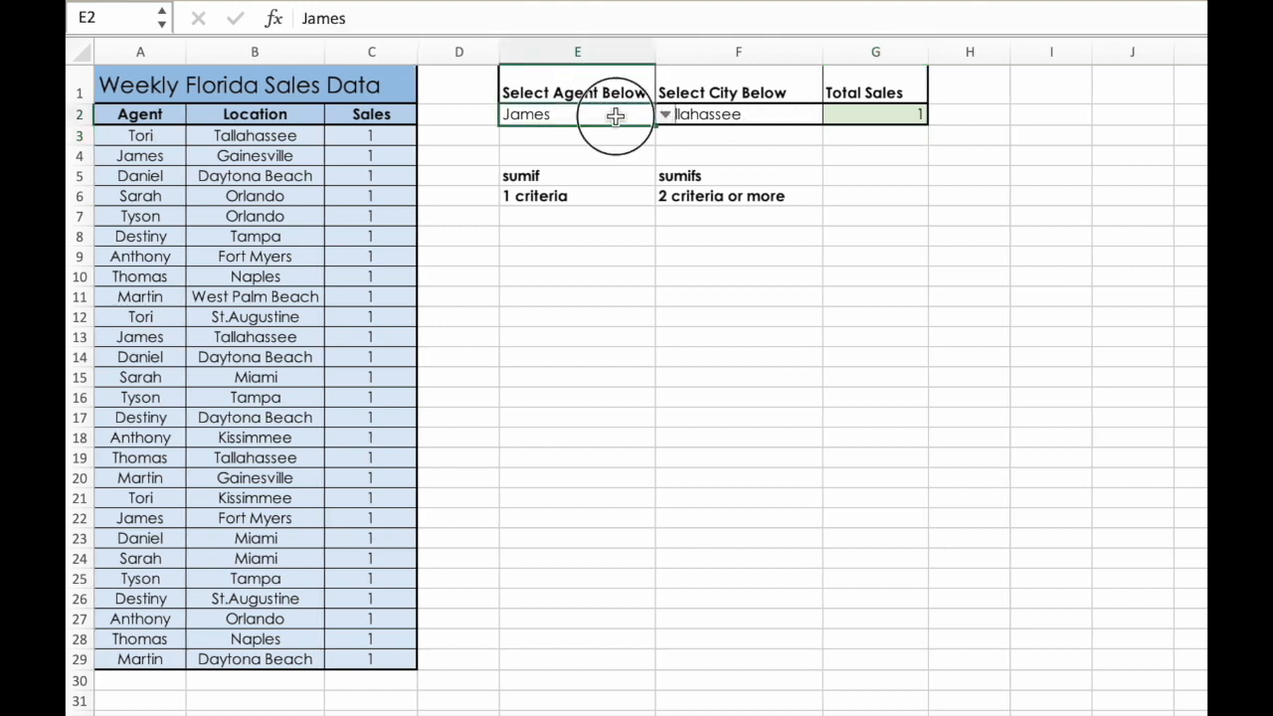
click(763, 113)
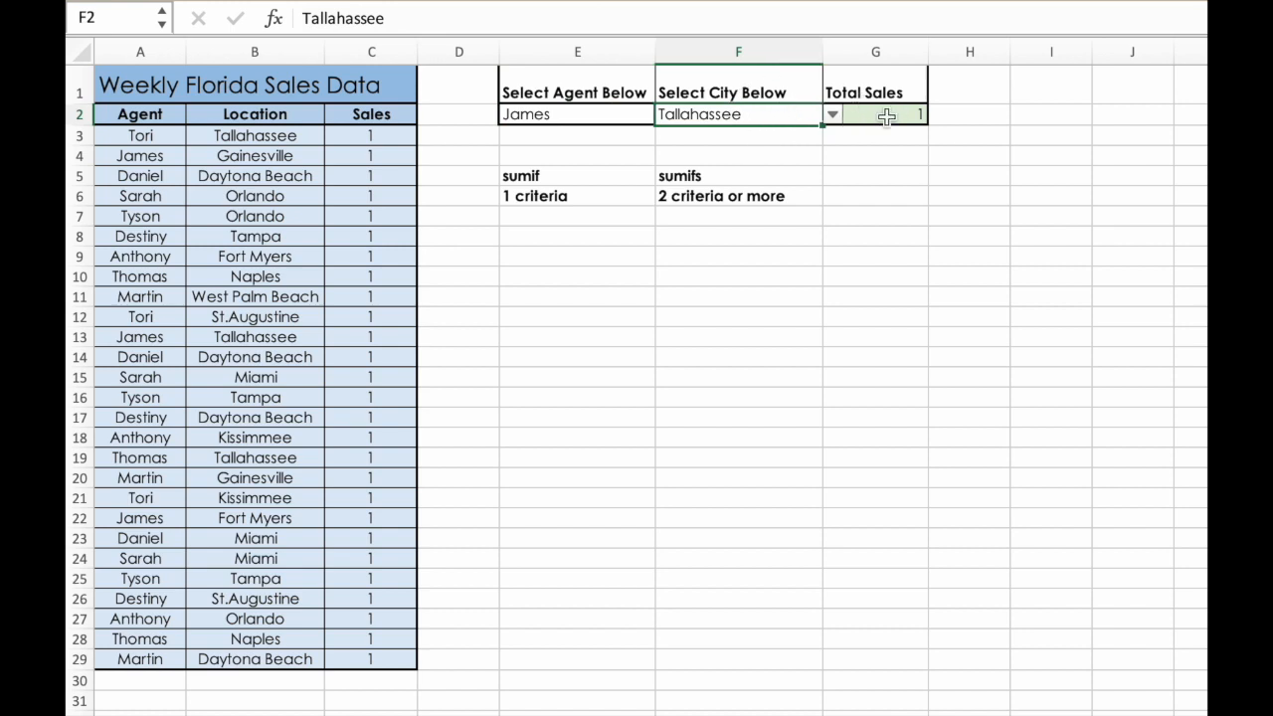
click(867, 117)
click(156, 142)
drag(159, 147, 349, 642)
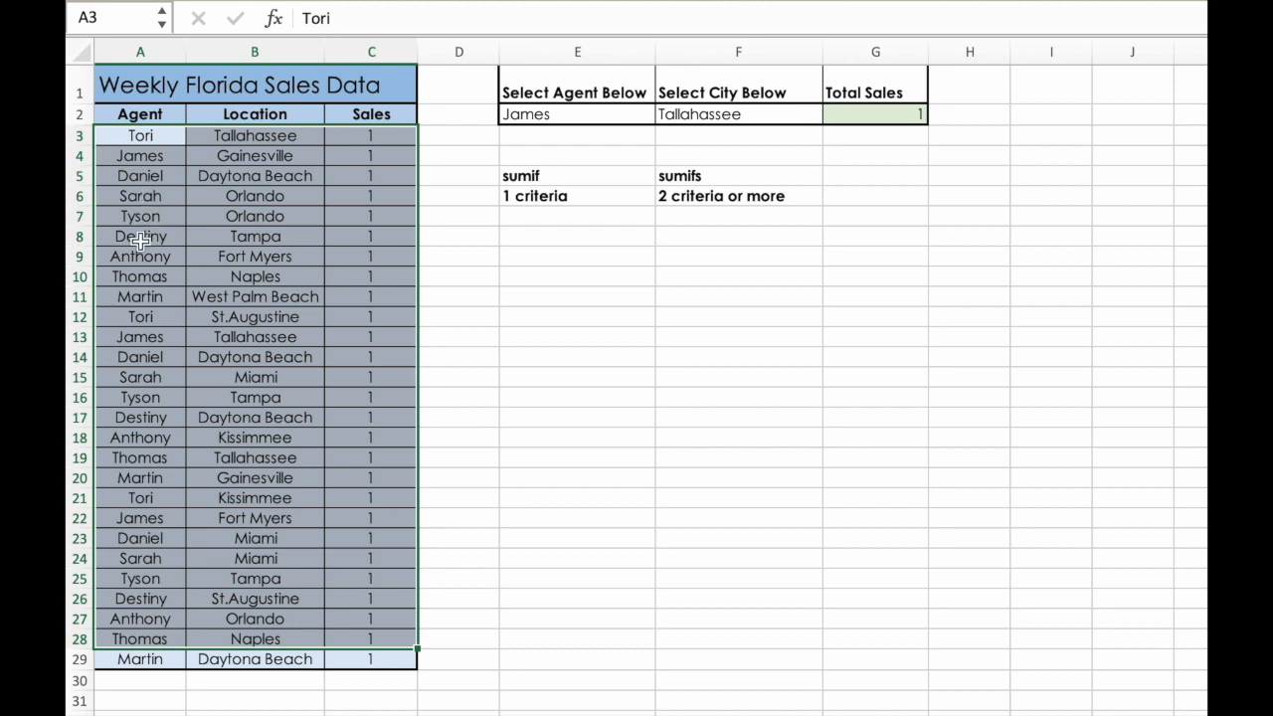
click(140, 336)
click(209, 336)
click(350, 340)
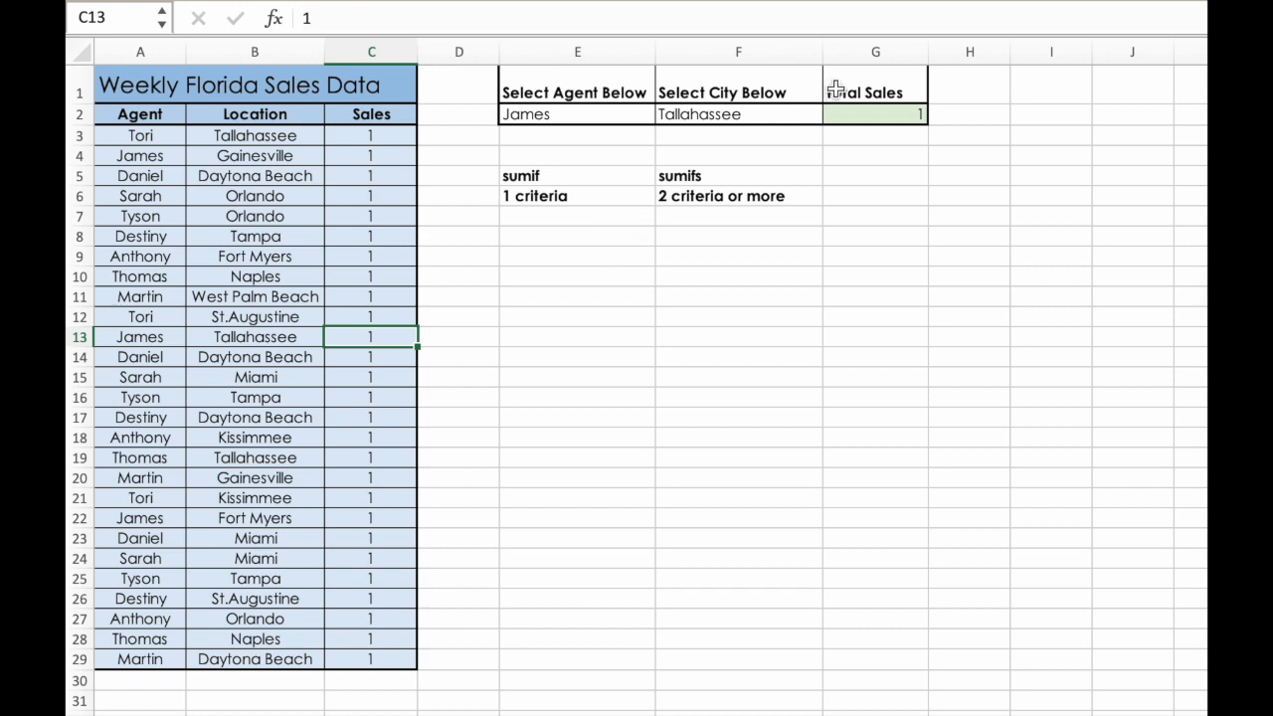
click(898, 115)
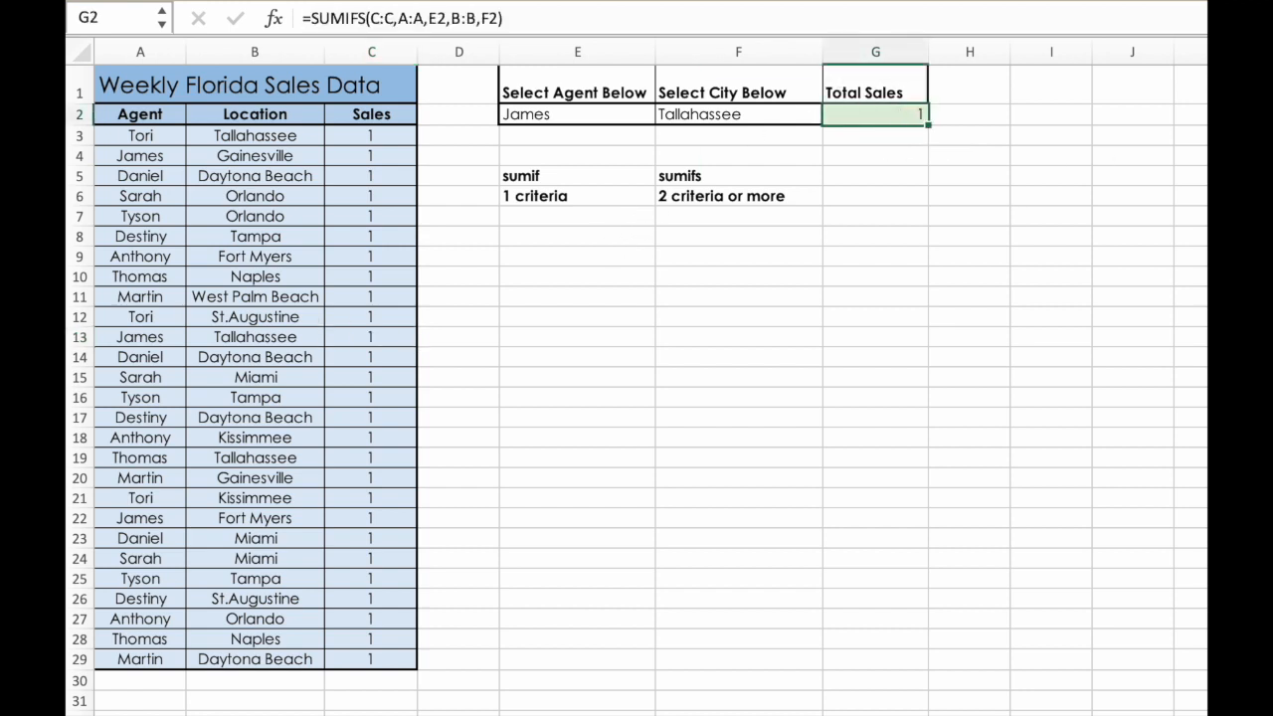
- Set the selected agent in E2 to the one listed in A5, and the city in F2 to Daytona Beach
click(614, 116)
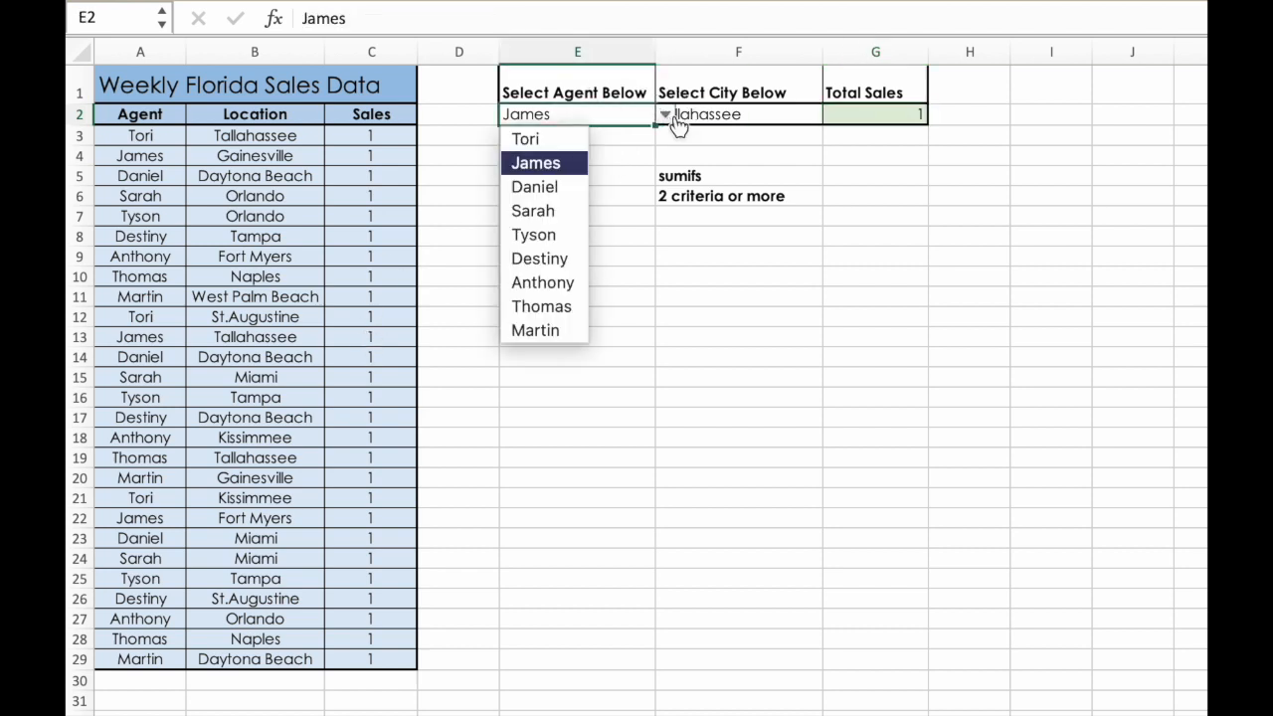
click(571, 189)
click(764, 112)
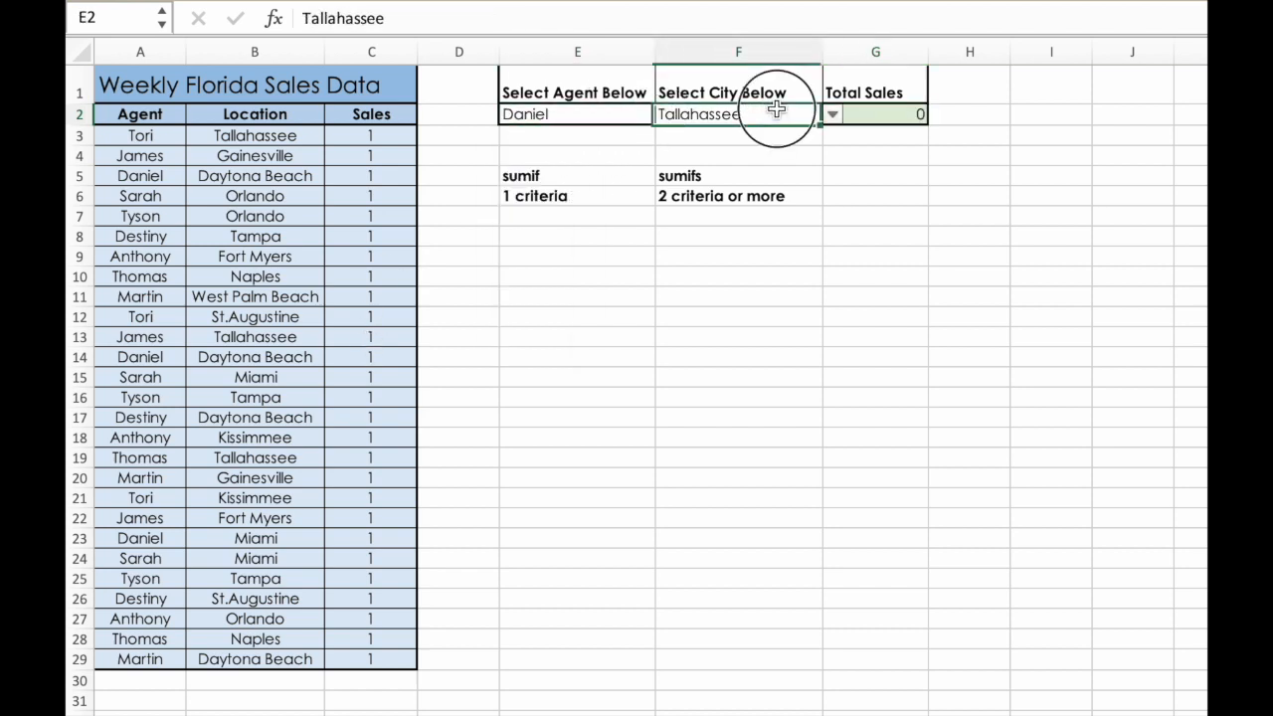
click(836, 114)
click(773, 188)
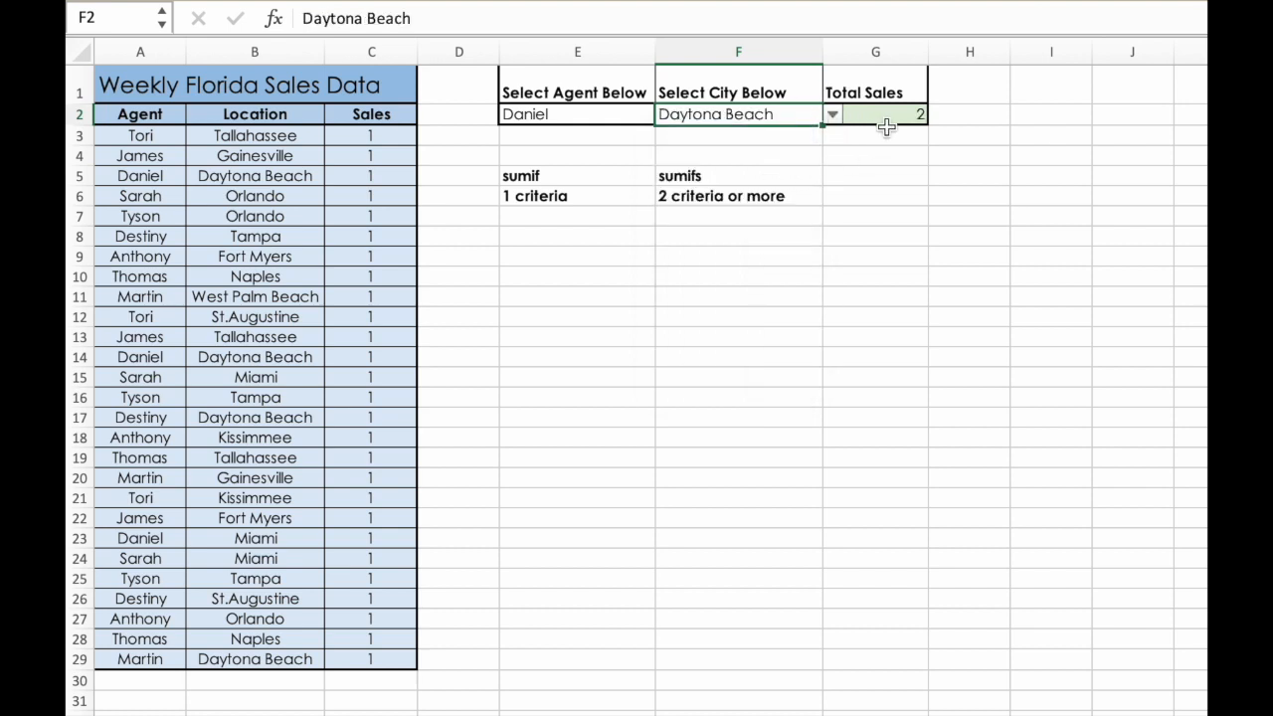
- Compare the Total Sales result in G2 with the matching Daytona Beach records in rows 5 and 14
click(915, 115)
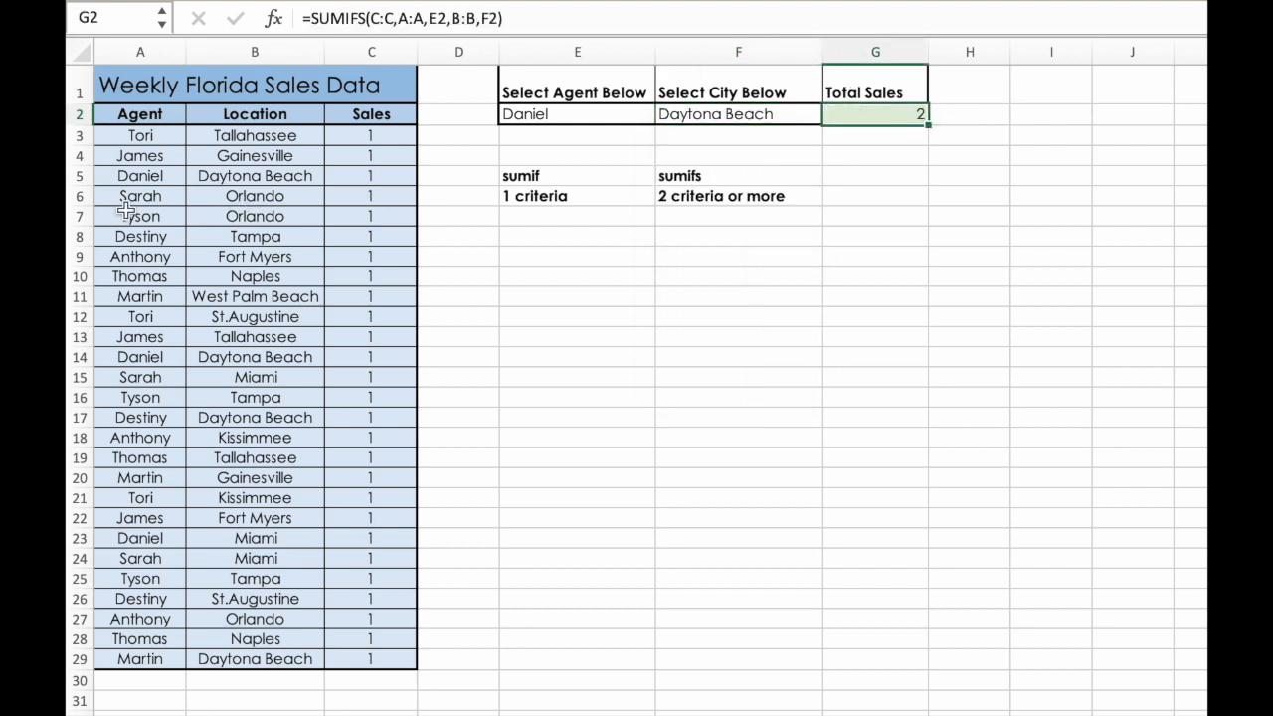
drag(145, 176, 363, 179)
drag(112, 360, 353, 360)
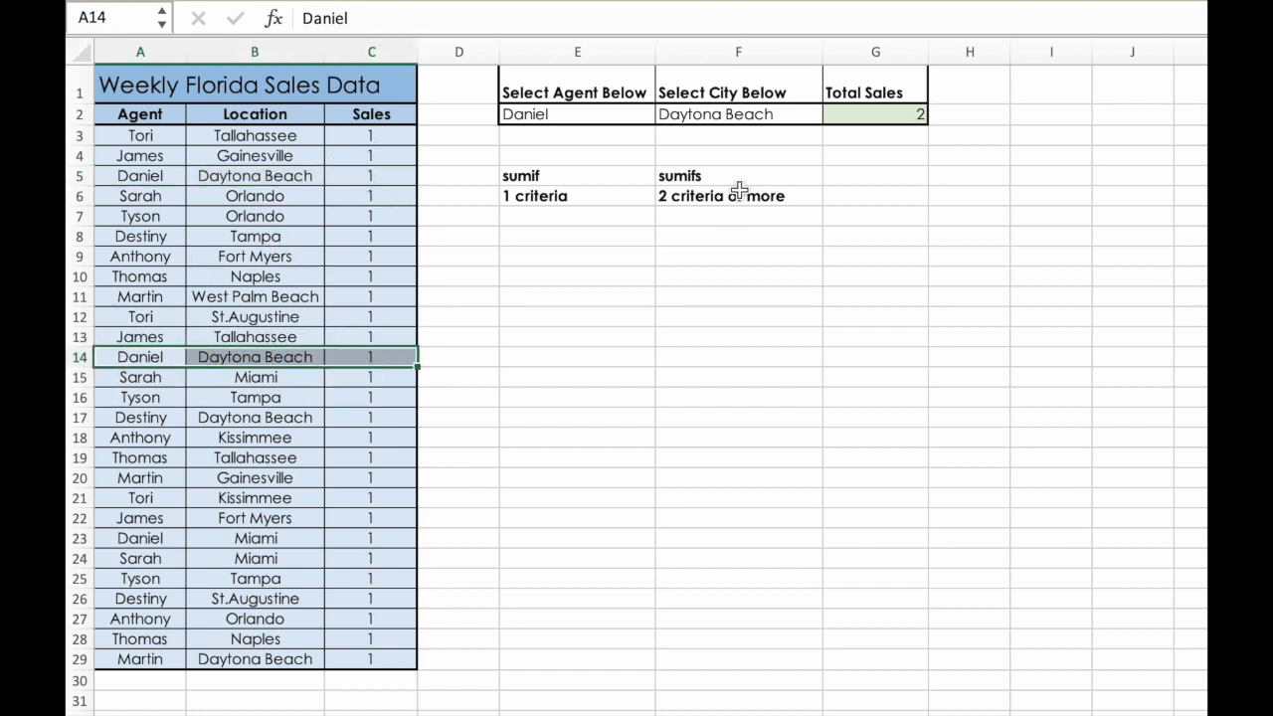
- Set the selected agent in E2 to the one listed in A7, and the city in F2 to Tampa
click(620, 115)
click(664, 116)
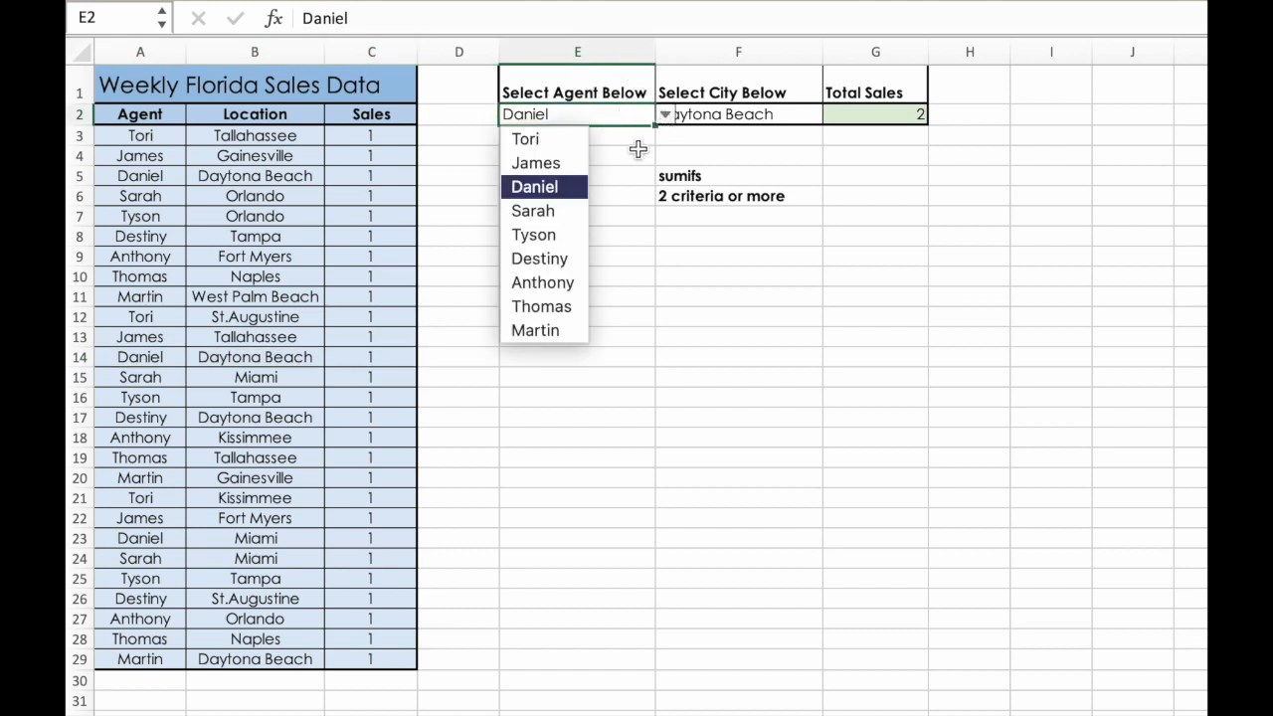
click(560, 231)
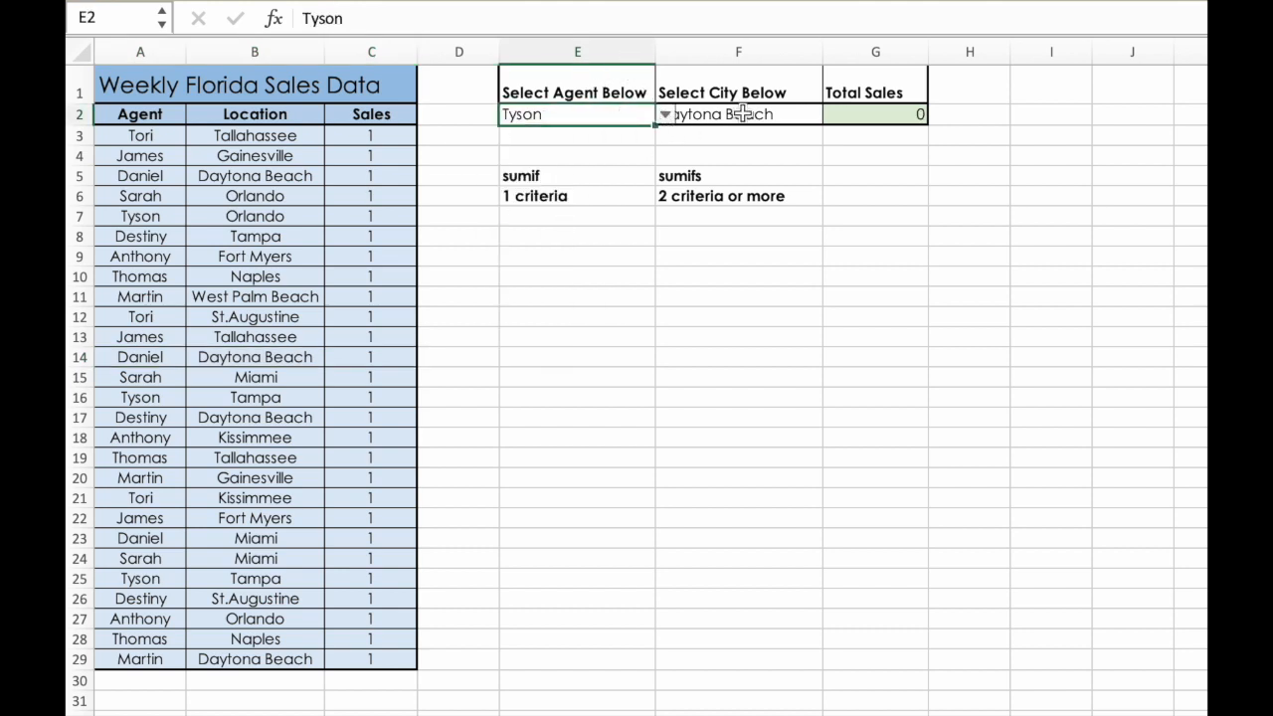
click(746, 114)
click(831, 119)
click(792, 147)
click(833, 117)
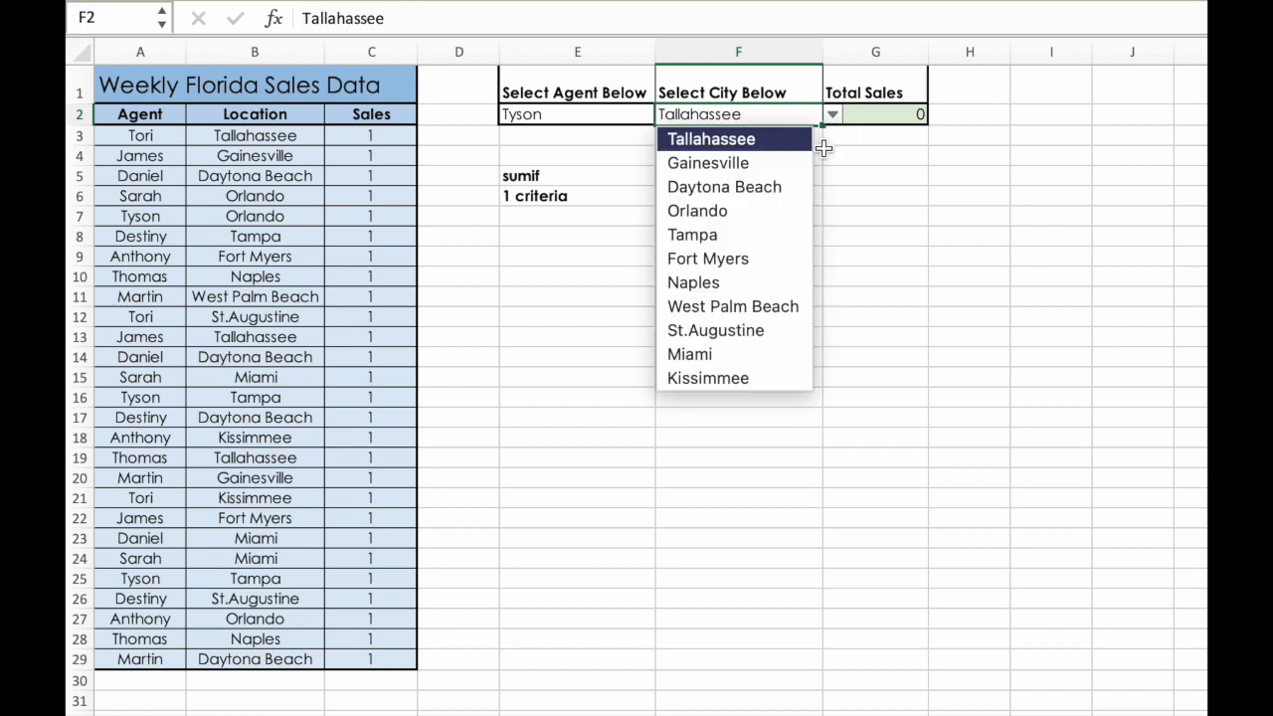
click(787, 234)
- Check the selected agent's matching Tampa sales records in rows 16 and 25 of the data table
click(765, 190)
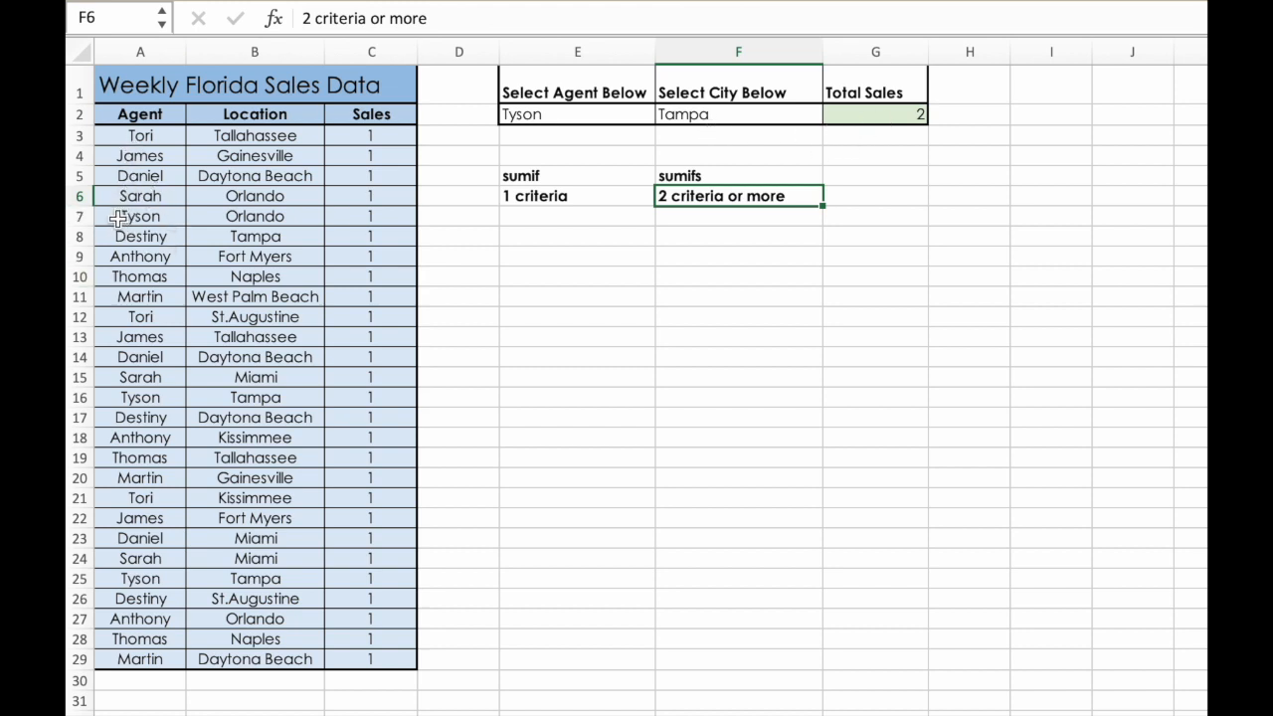
drag(115, 396, 375, 398)
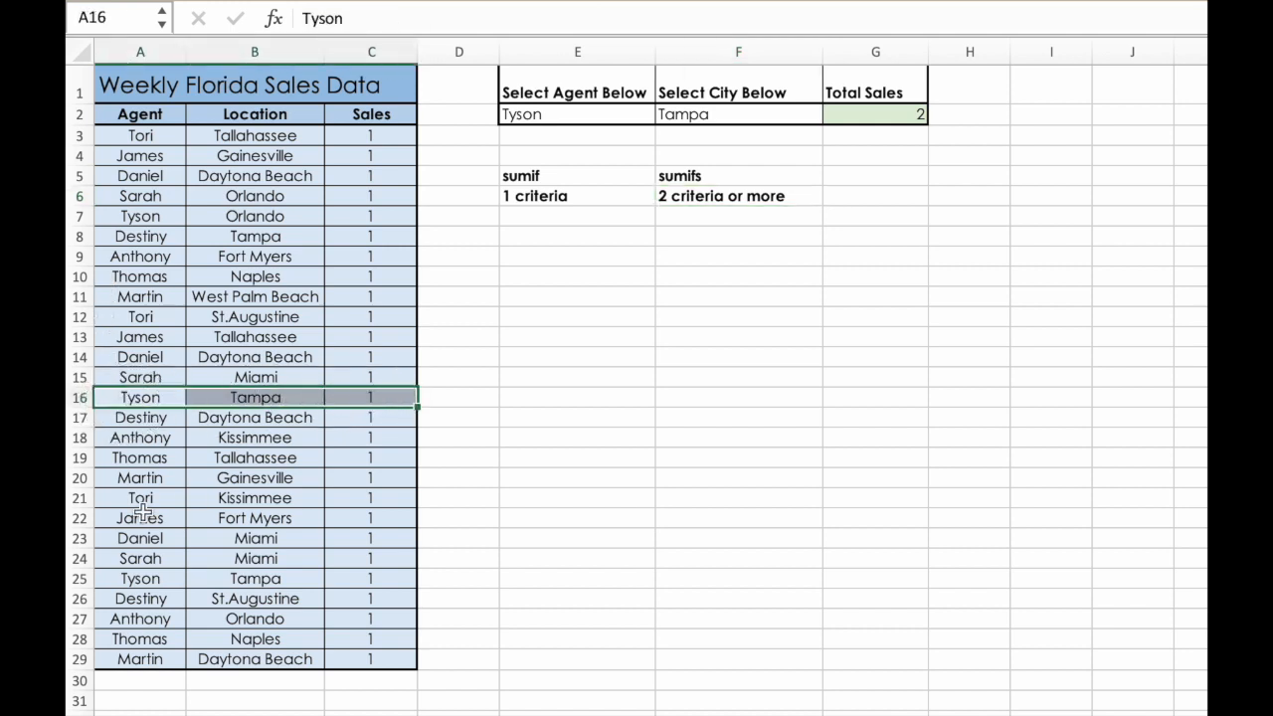
drag(116, 579, 371, 576)
scroll(477, 330, right, 1)
click(477, 331)
scroll(479, 328, up, 2)
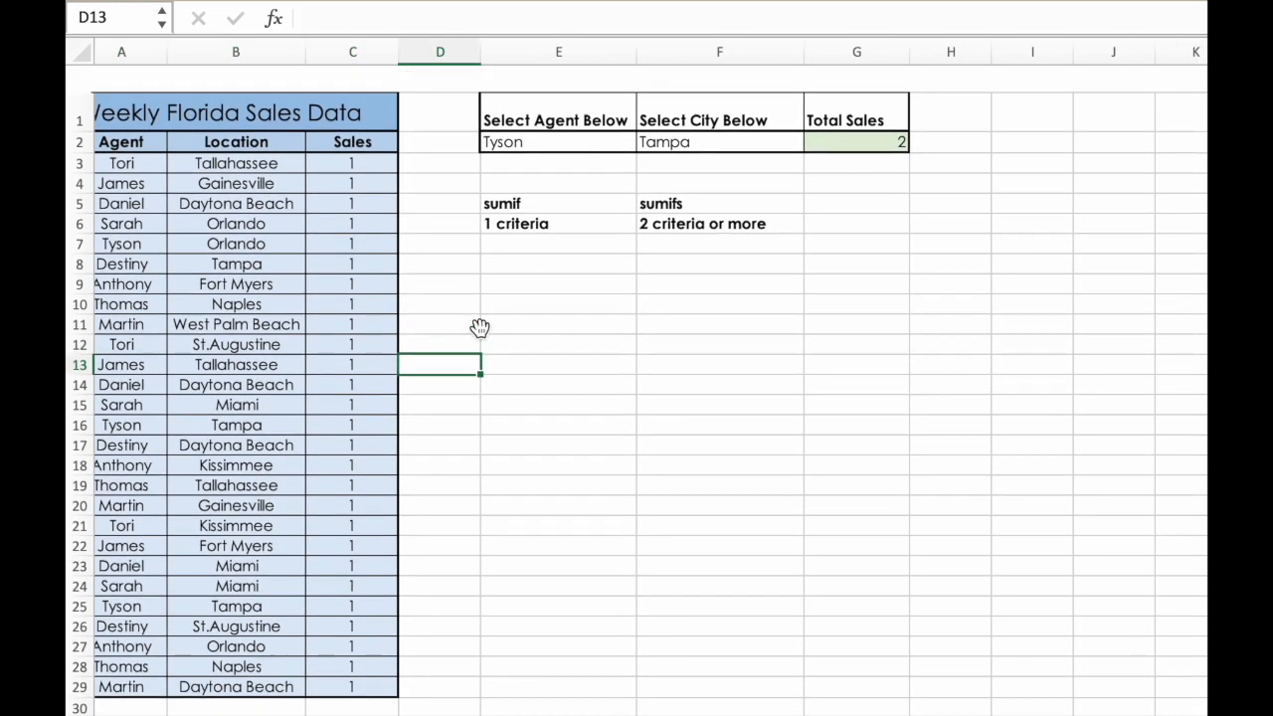
scroll(739, 76, left, 1)
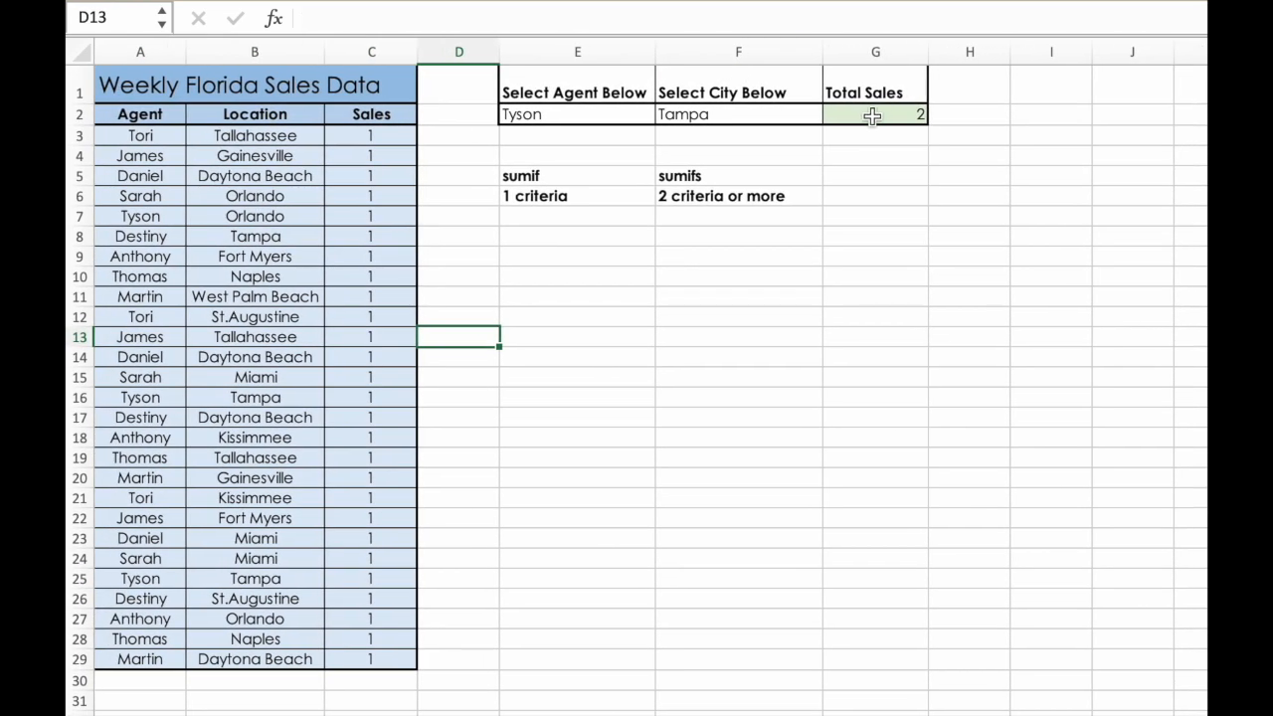
- Review the Total Sales, agent and city cells in row 2 and the sumif criteria note in E6
click(872, 116)
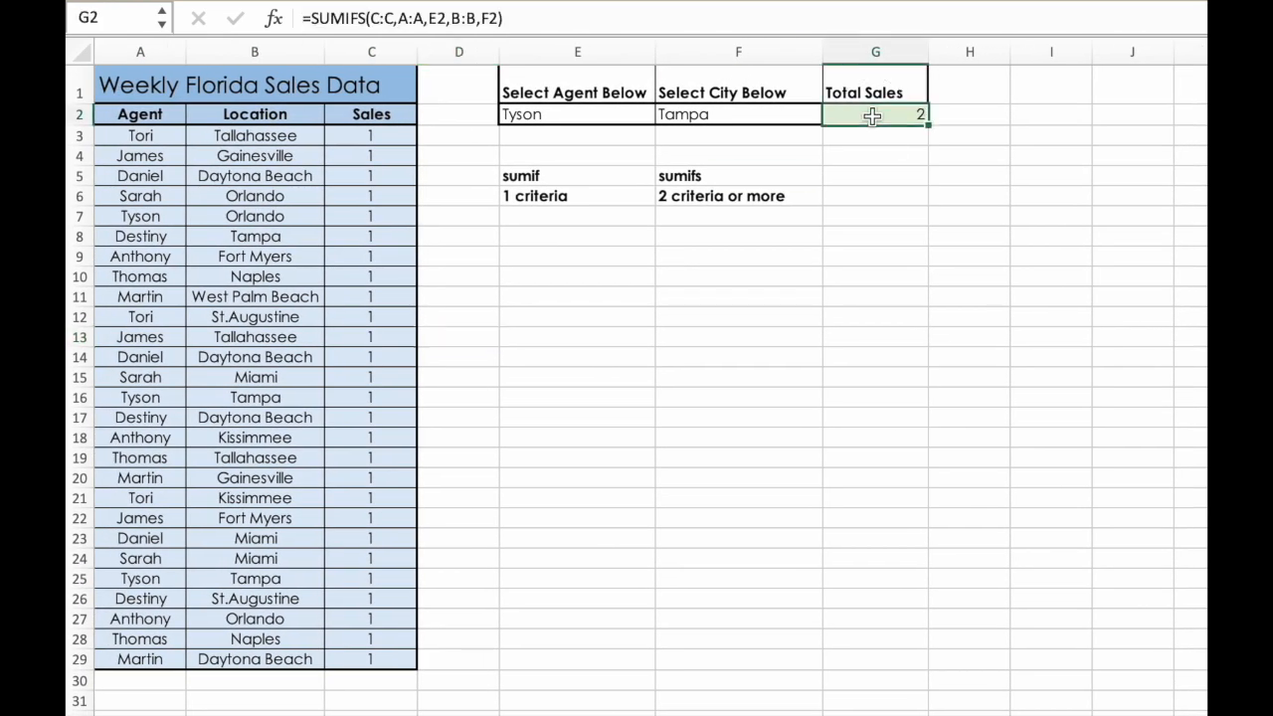
click(627, 121)
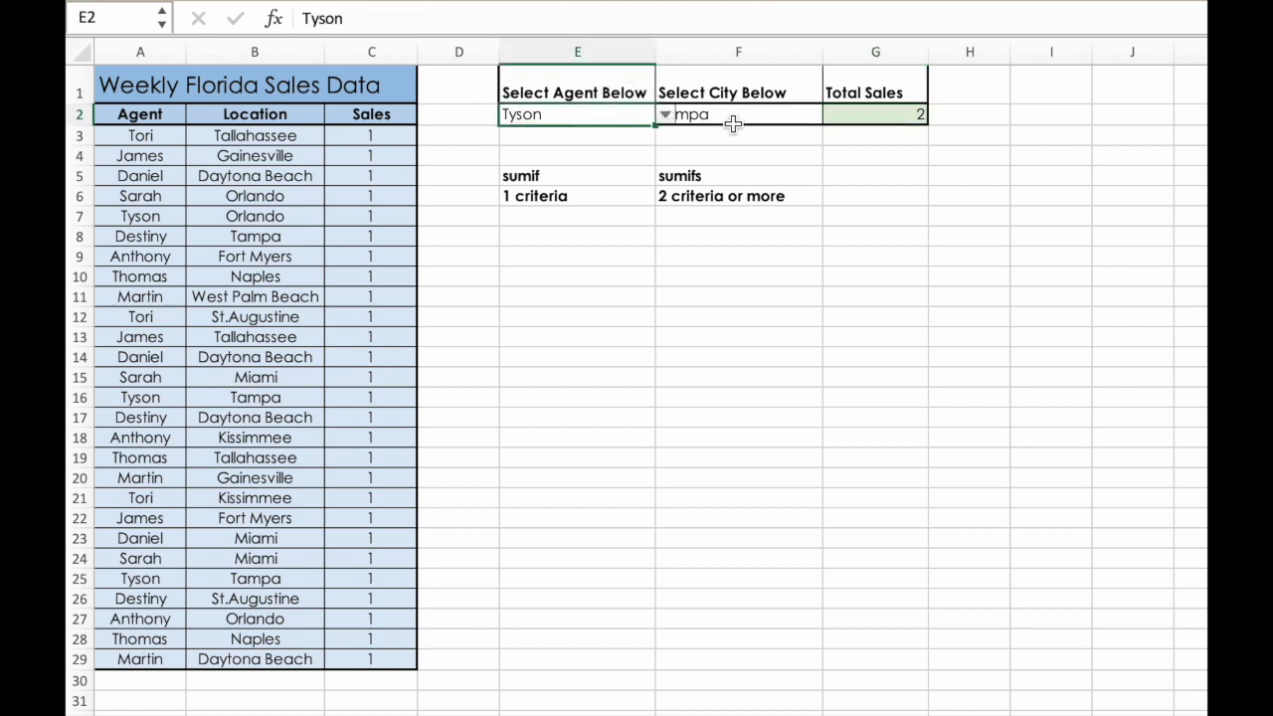
click(722, 136)
drag(759, 119, 846, 119)
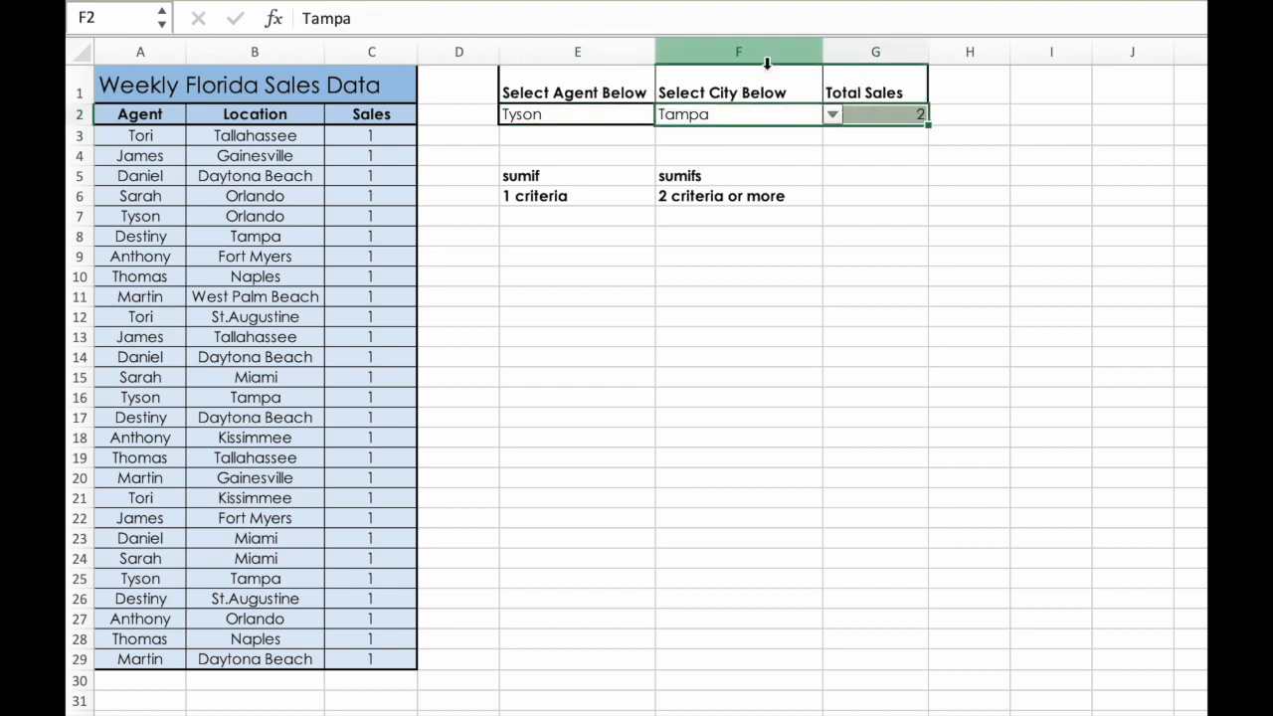
click(592, 51)
click(547, 197)
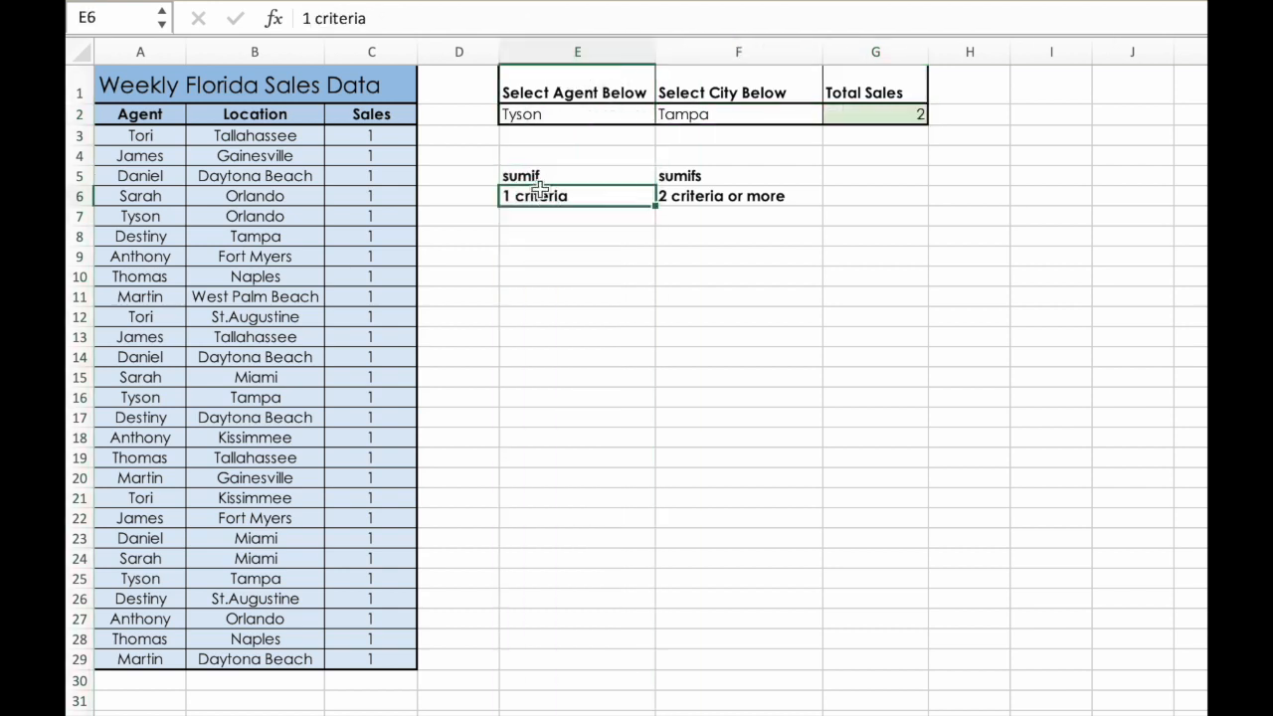
- Open the SUMIFS formula in G2 to inspect its referenced ranges and criteria cells, and close it
click(875, 119)
double_click(873, 117)
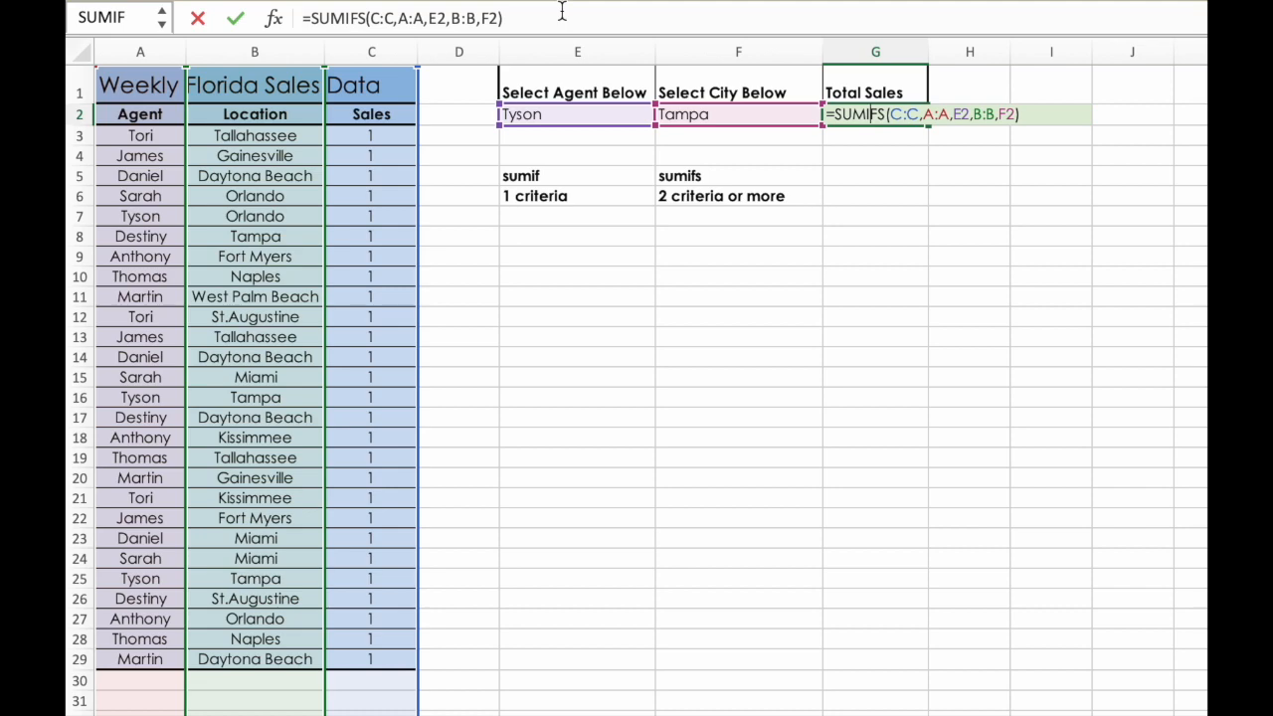
key(Return)
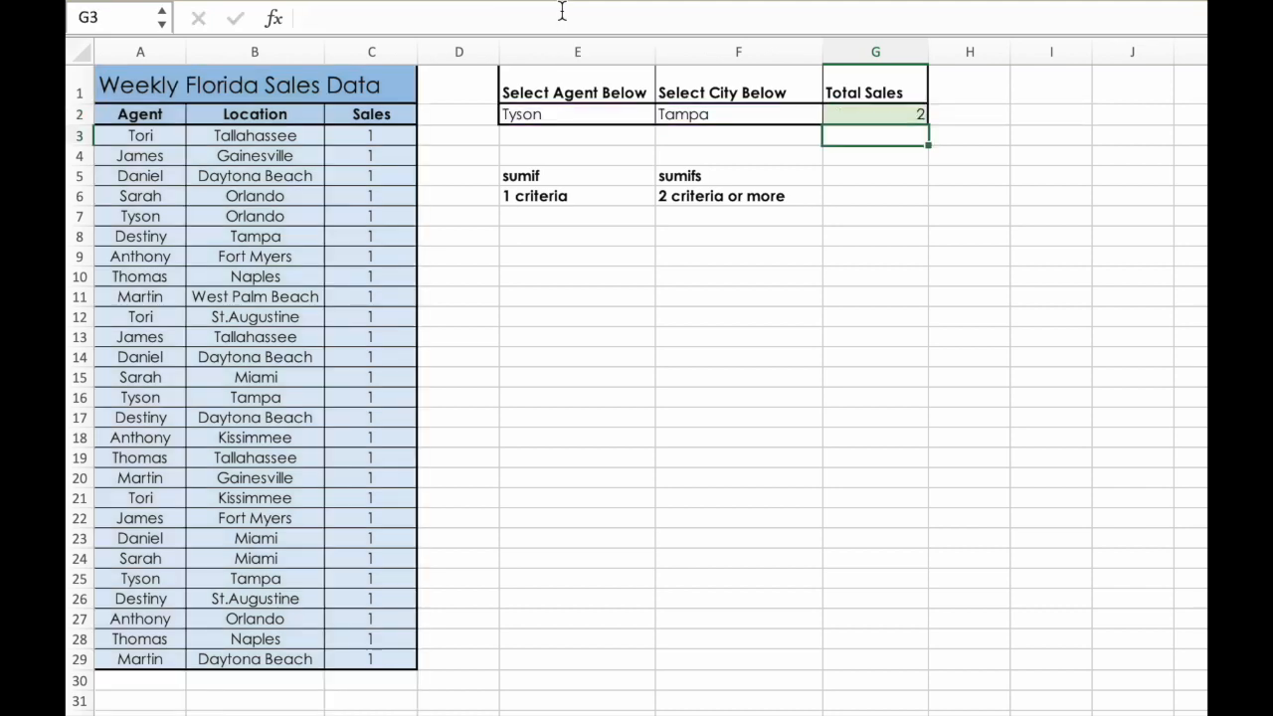